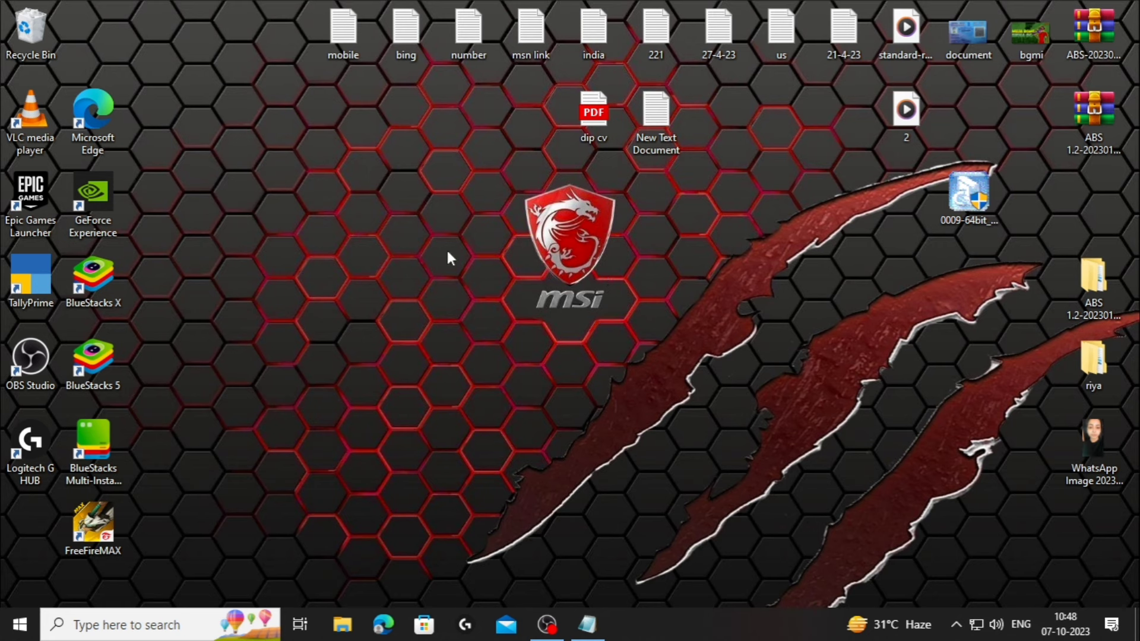
Step: Run sysdm.cpl and display the advanced system properties
right_click(20, 625)
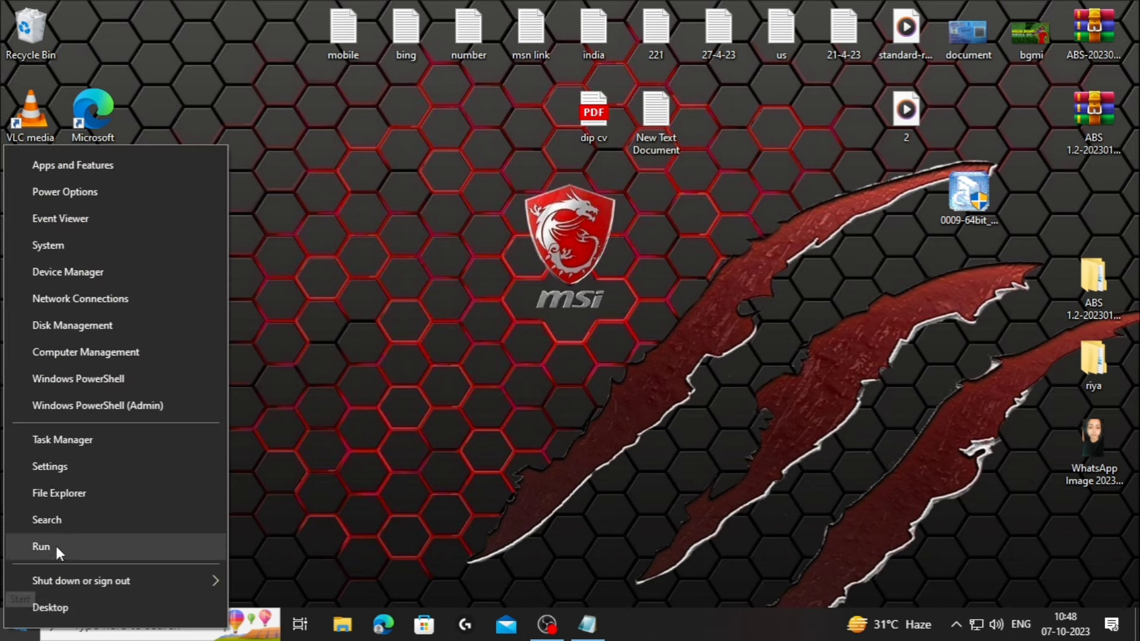
click(41, 546)
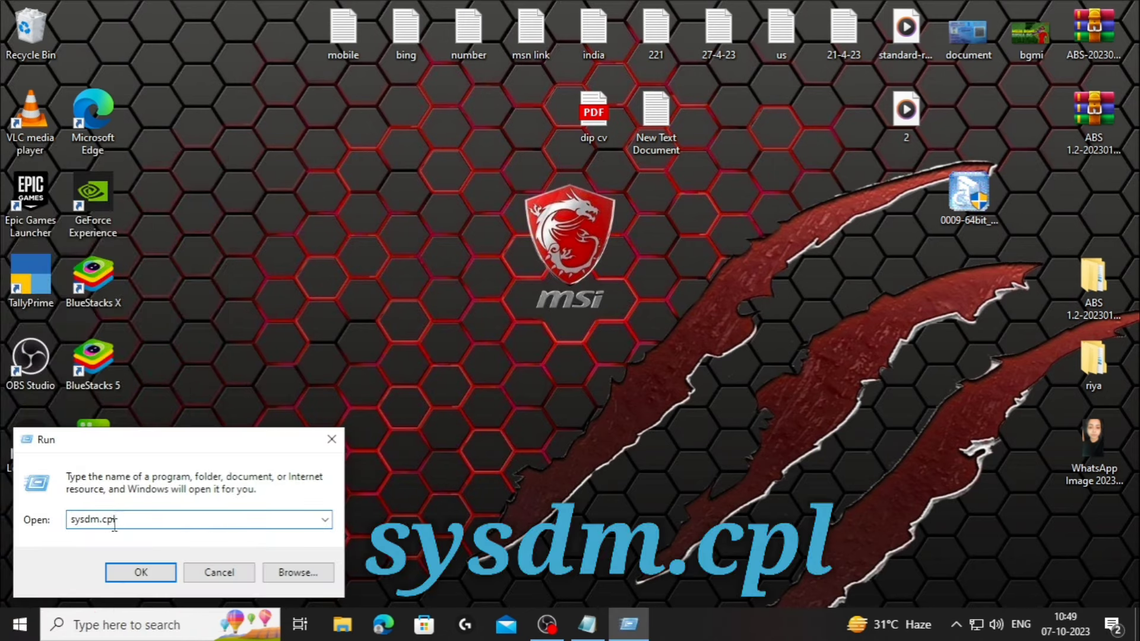
click(151, 572)
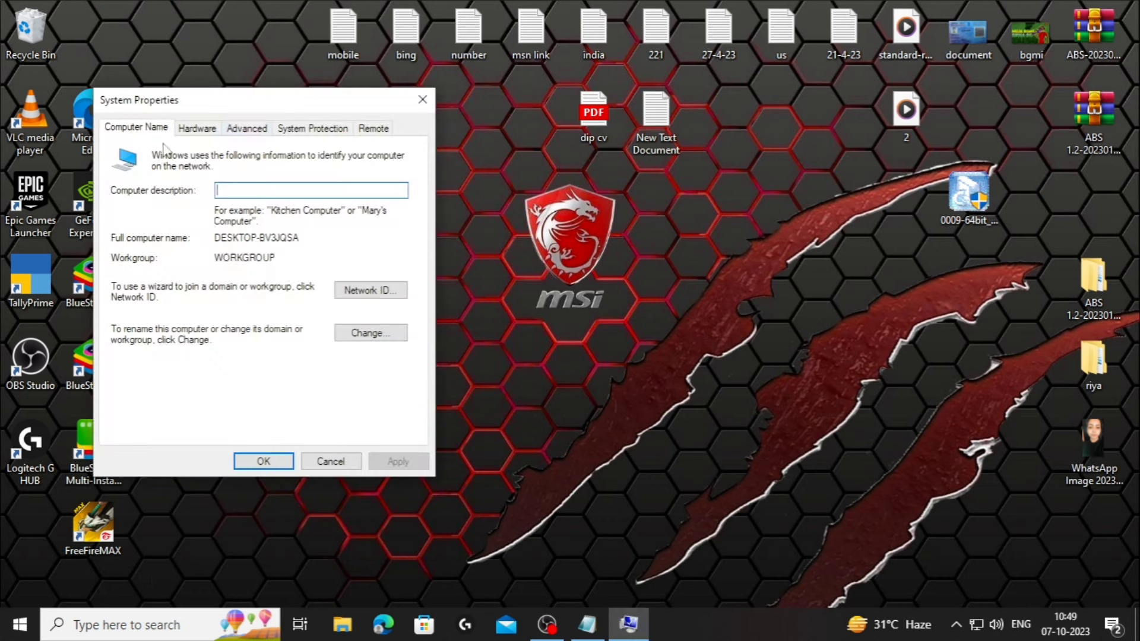
click(250, 130)
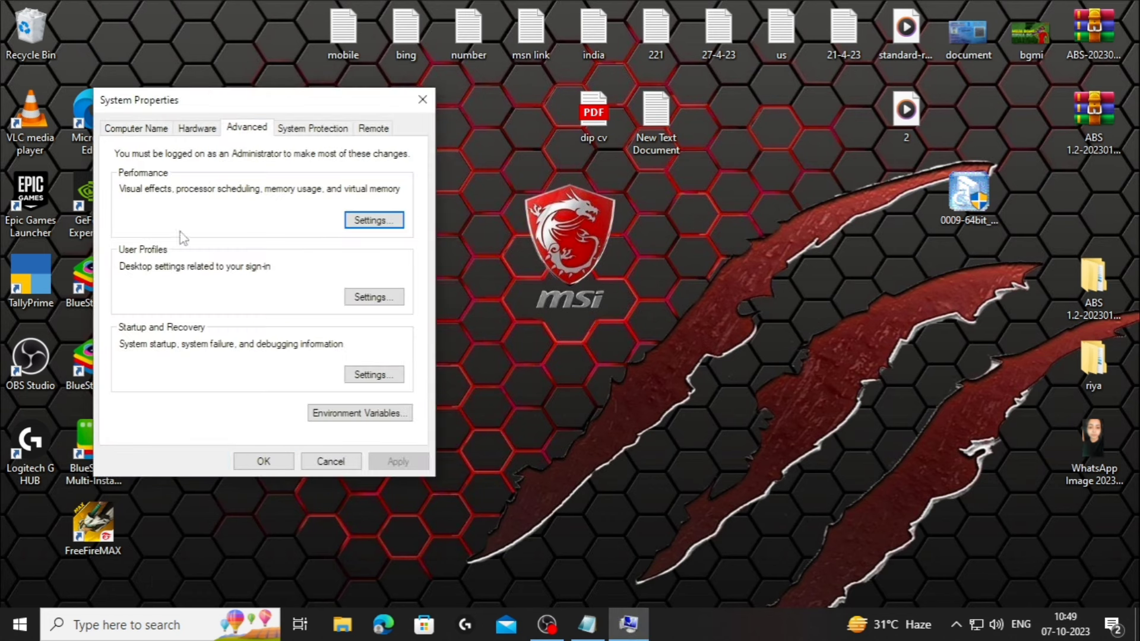
Step: Check the automatic paging file management in the virtual memory settings and close the system properties dialogs
click(370, 220)
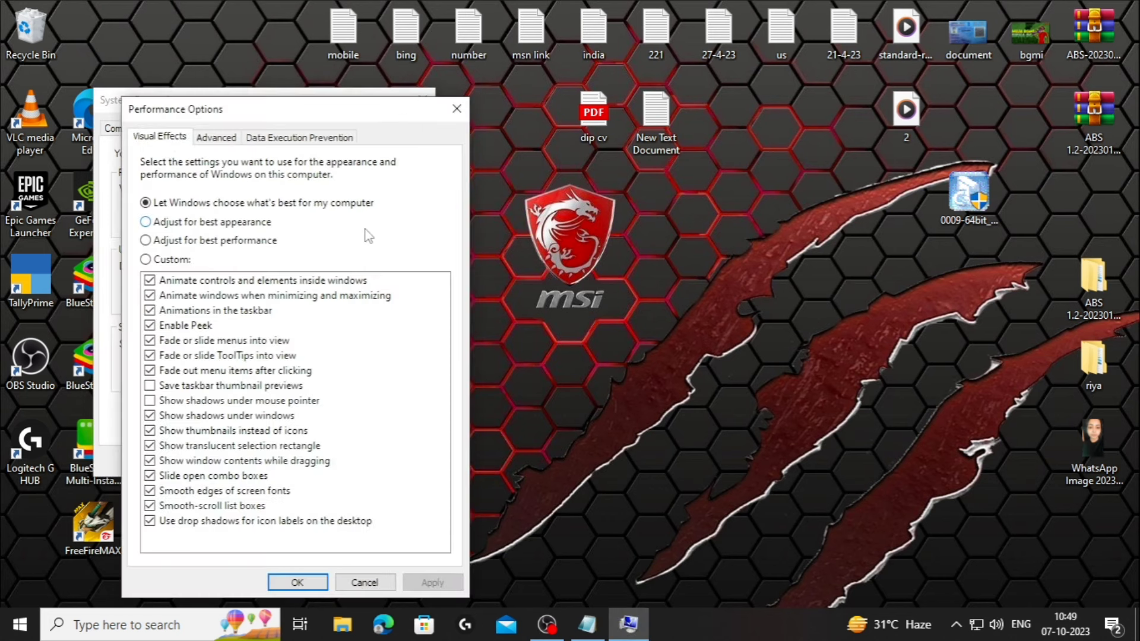
click(221, 143)
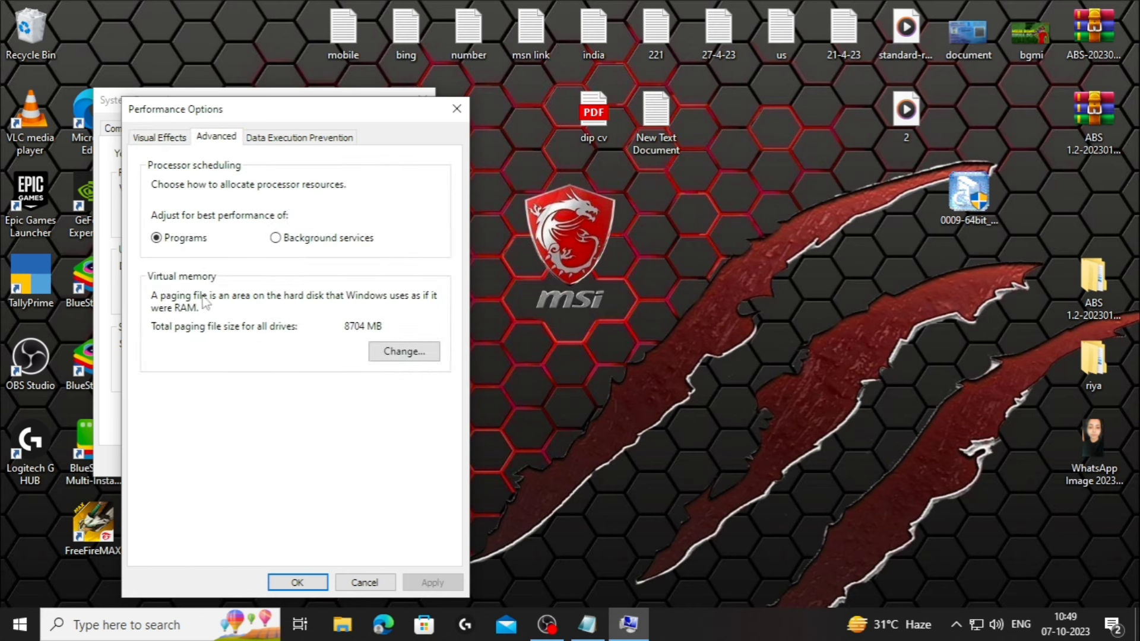
click(405, 351)
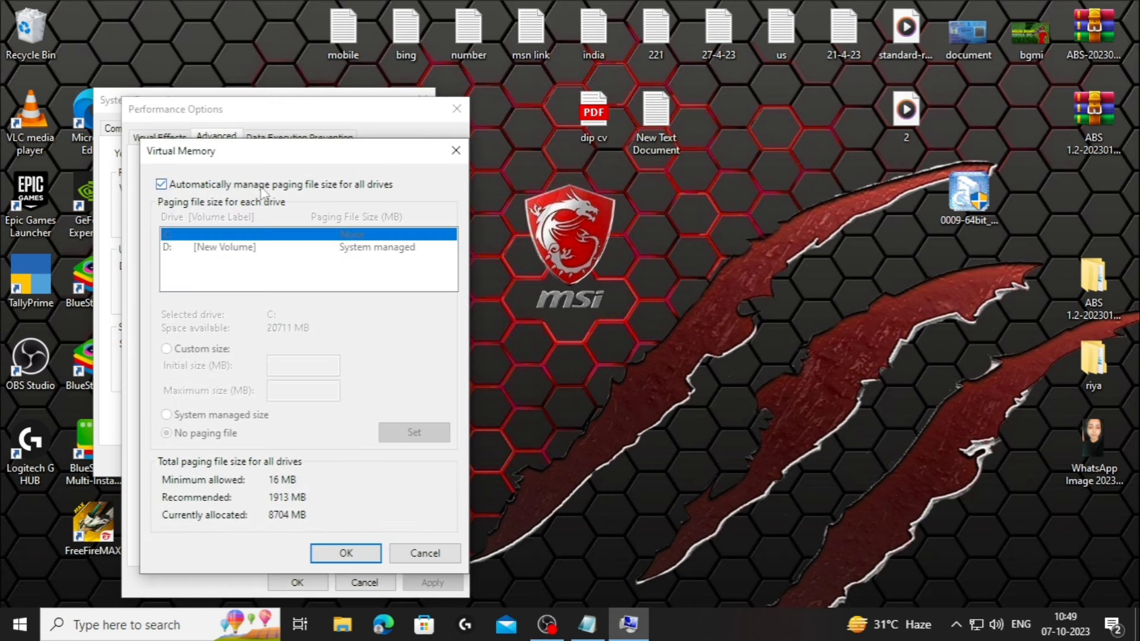
click(346, 553)
click(457, 109)
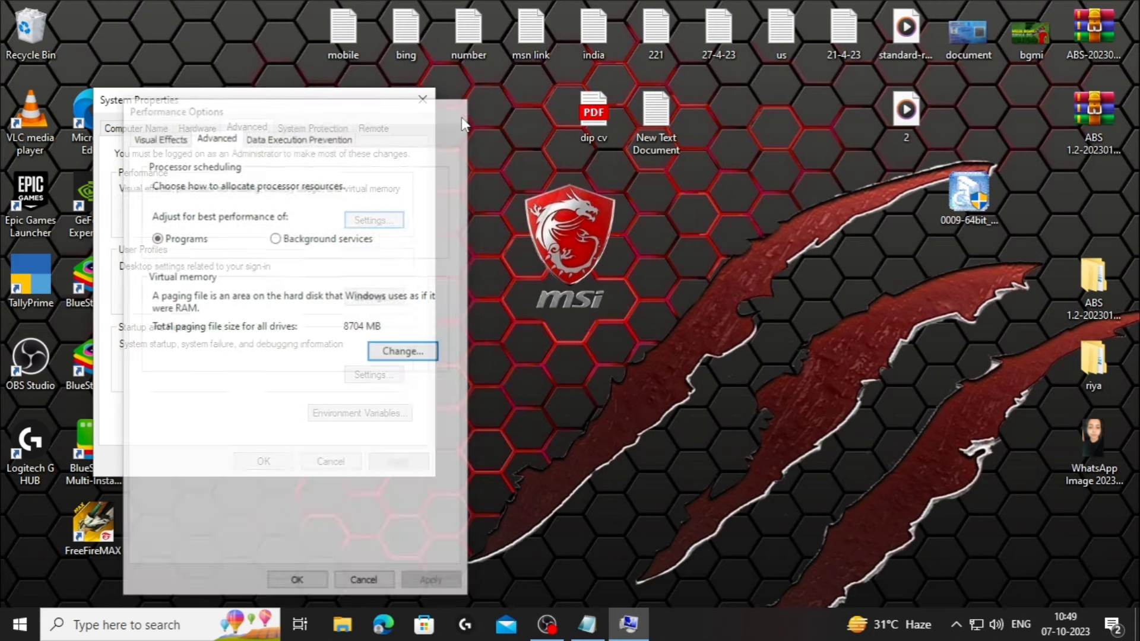
click(423, 100)
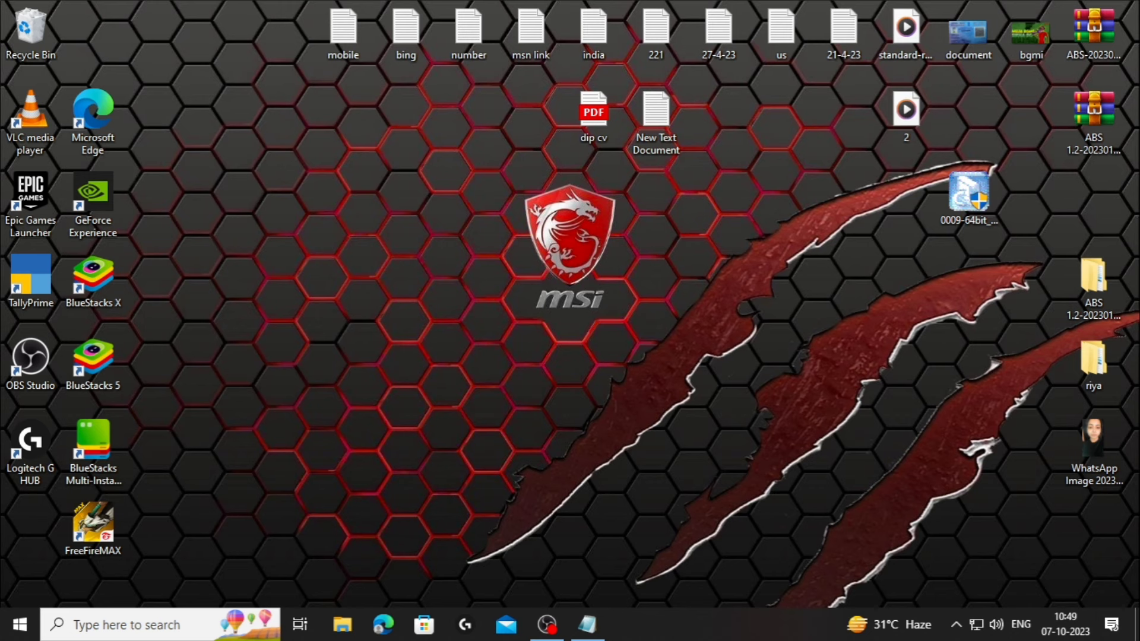
Step: Check the CPU performance details in a maximized Task Manager, then close it and refresh the desktop
right_click(785, 628)
click(838, 543)
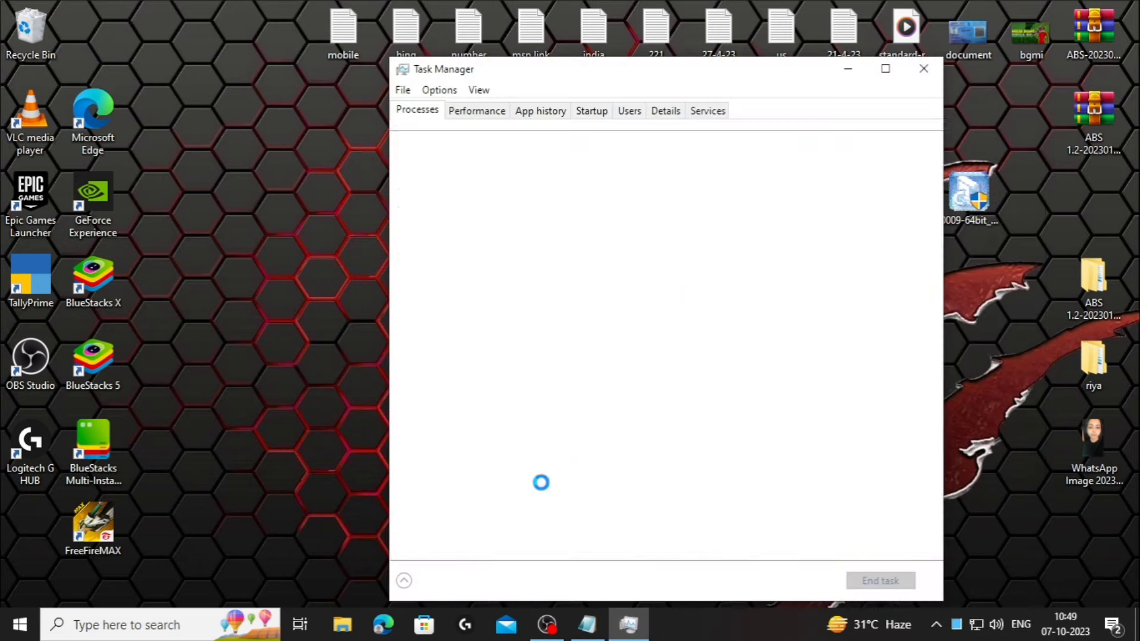
click(476, 111)
click(885, 69)
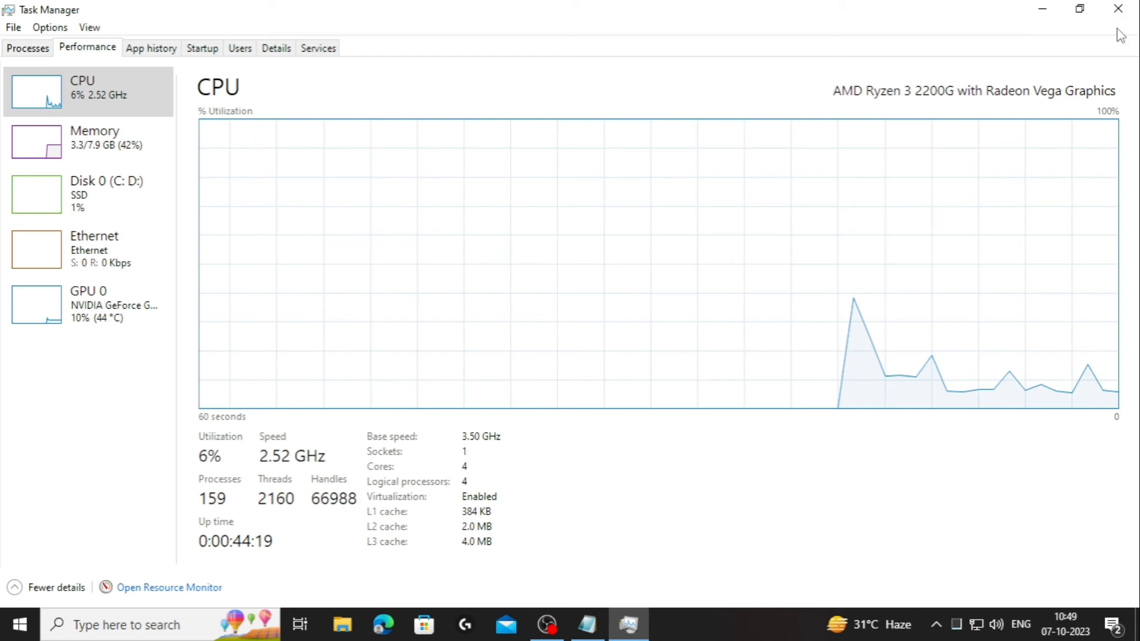
click(1131, 8)
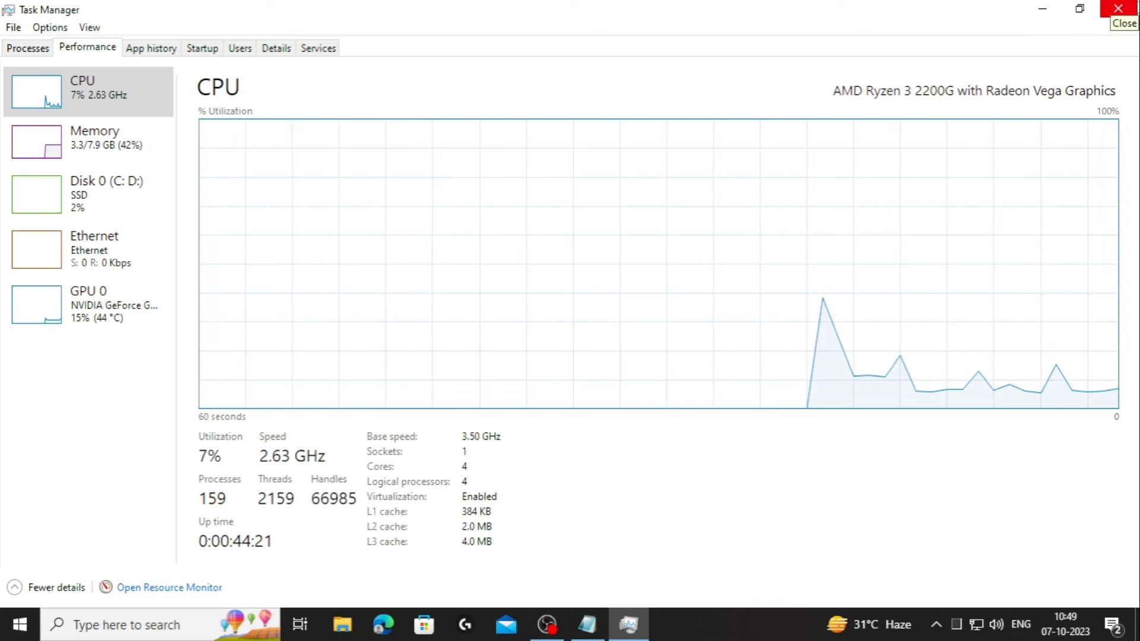
right_click(475, 163)
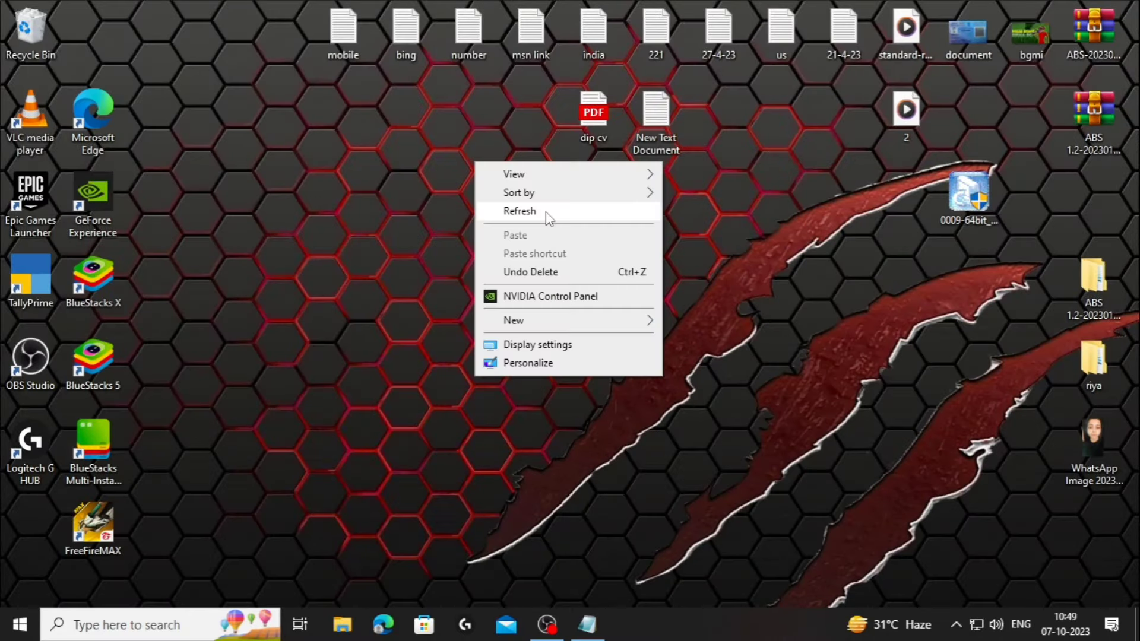
click(545, 214)
Step: Open the advanced power settings of the High performance plan from the Power & sleep settings
click(122, 627)
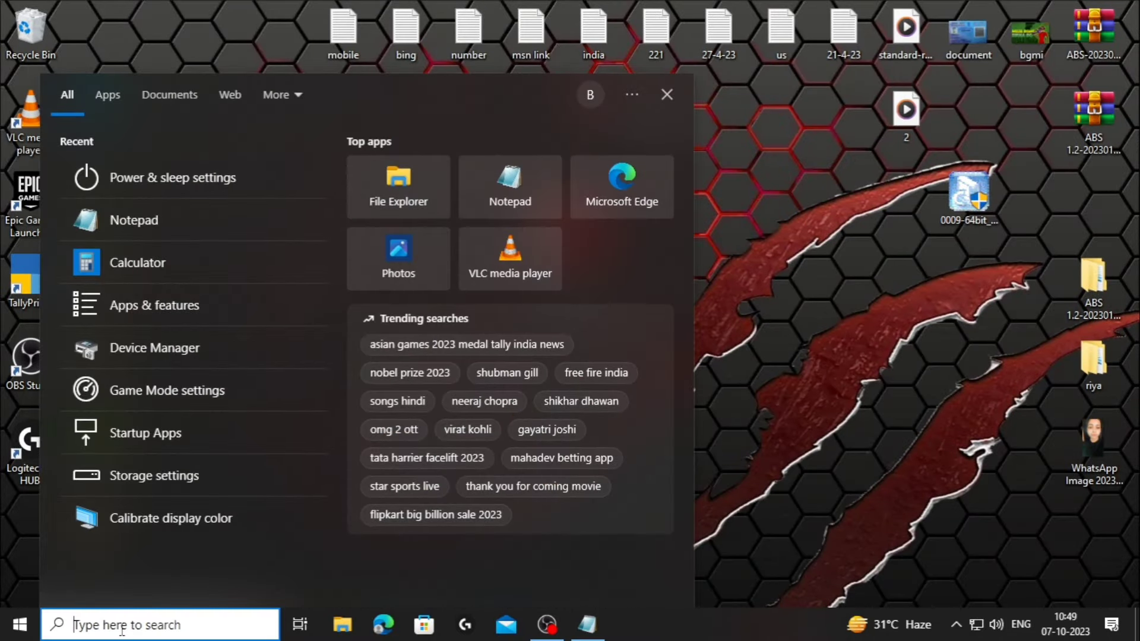
click(193, 177)
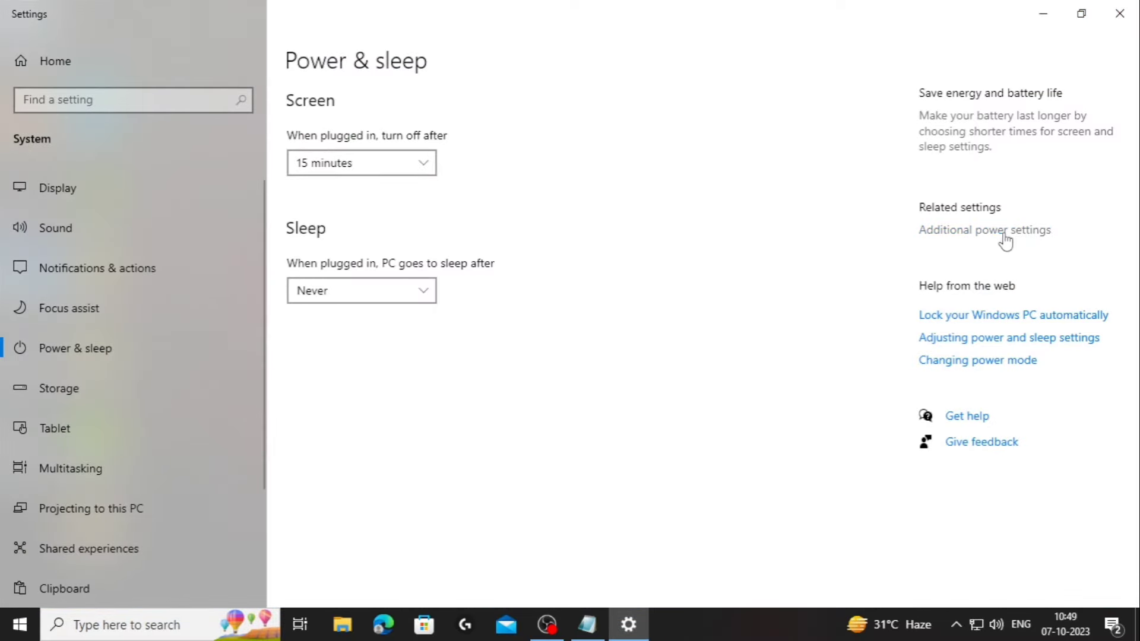
click(948, 241)
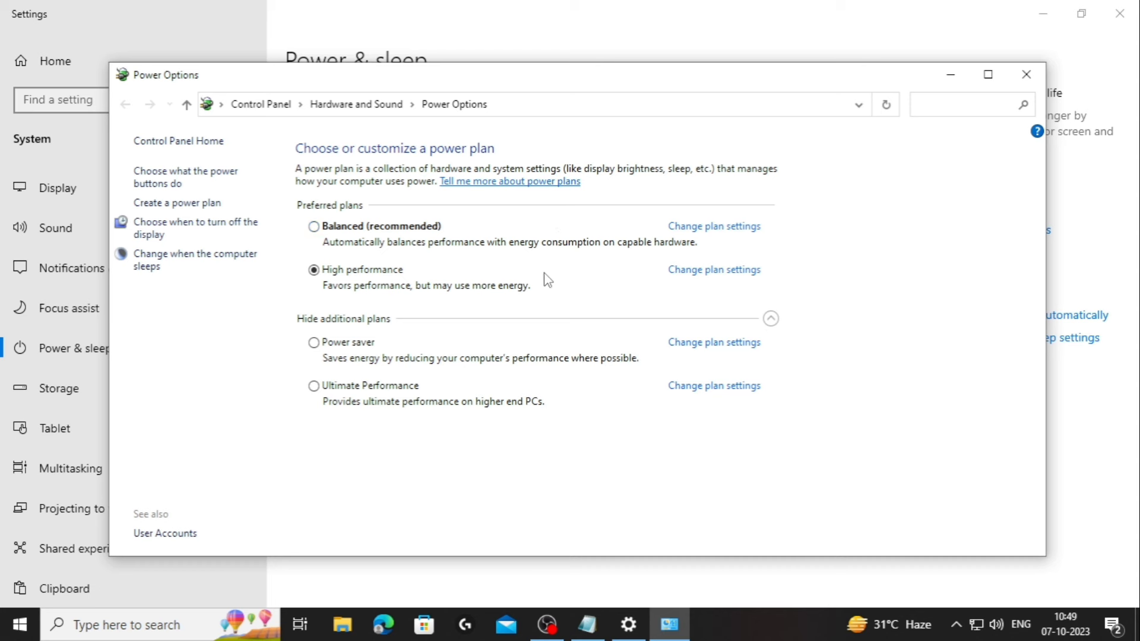
click(716, 272)
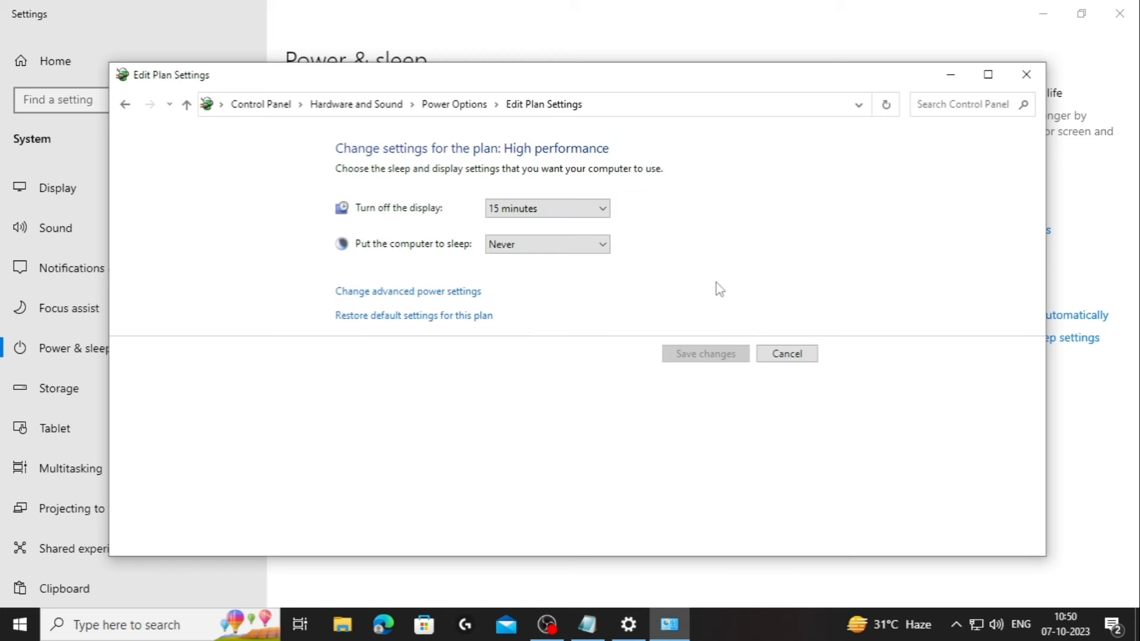
click(404, 292)
Step: Check the minimum and maximum processor state under Processor power management
drag(339, 127, 527, 88)
drag(611, 281, 615, 312)
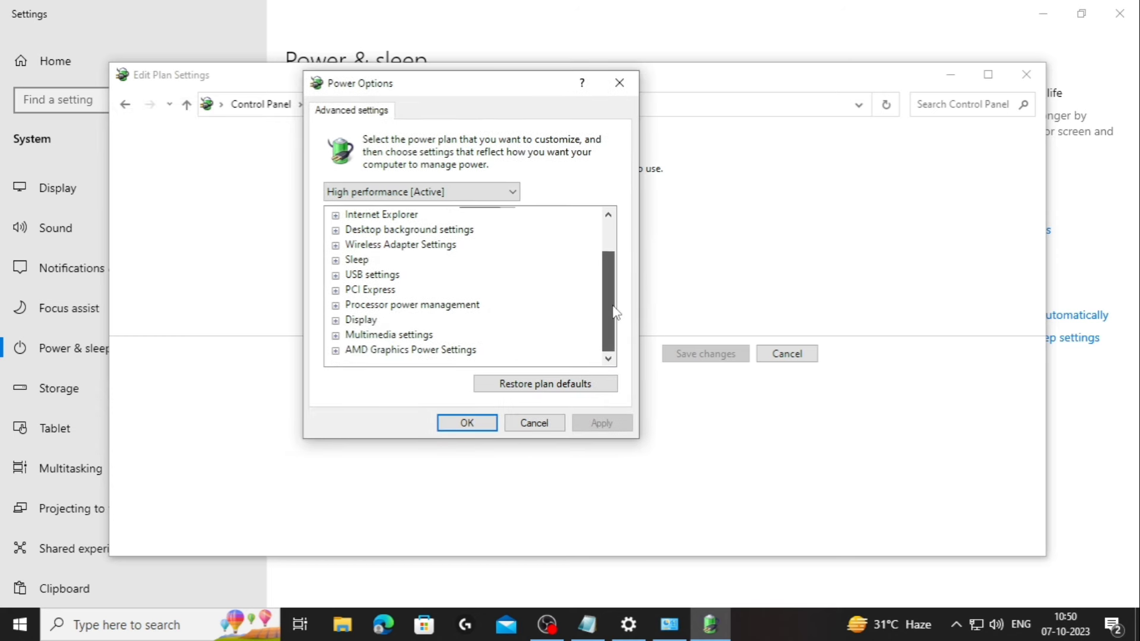
click(336, 306)
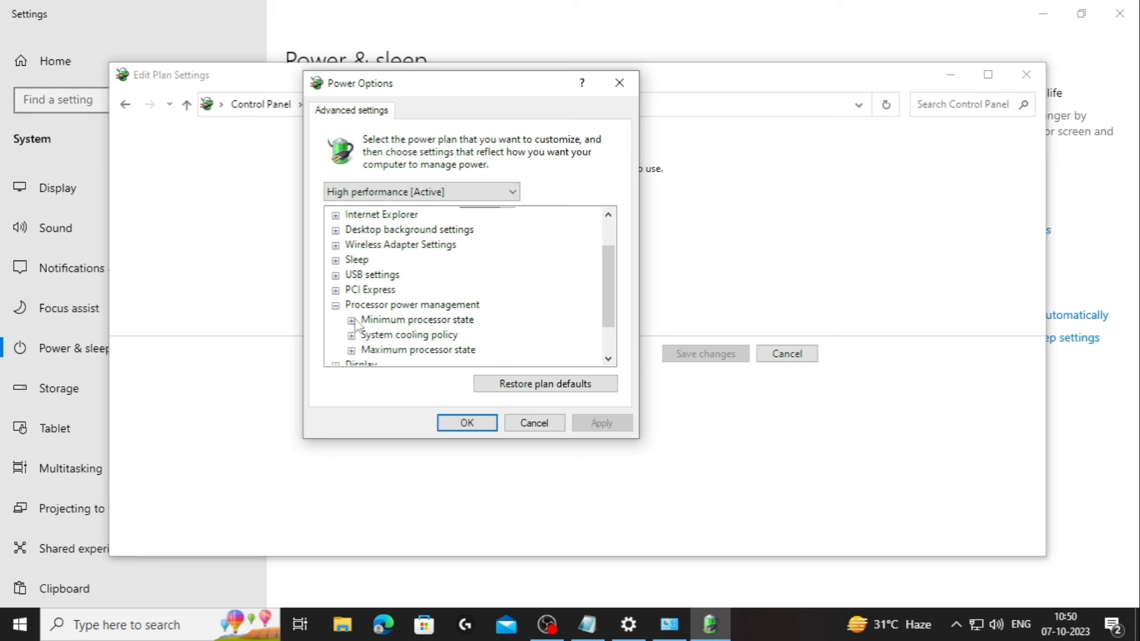
click(351, 321)
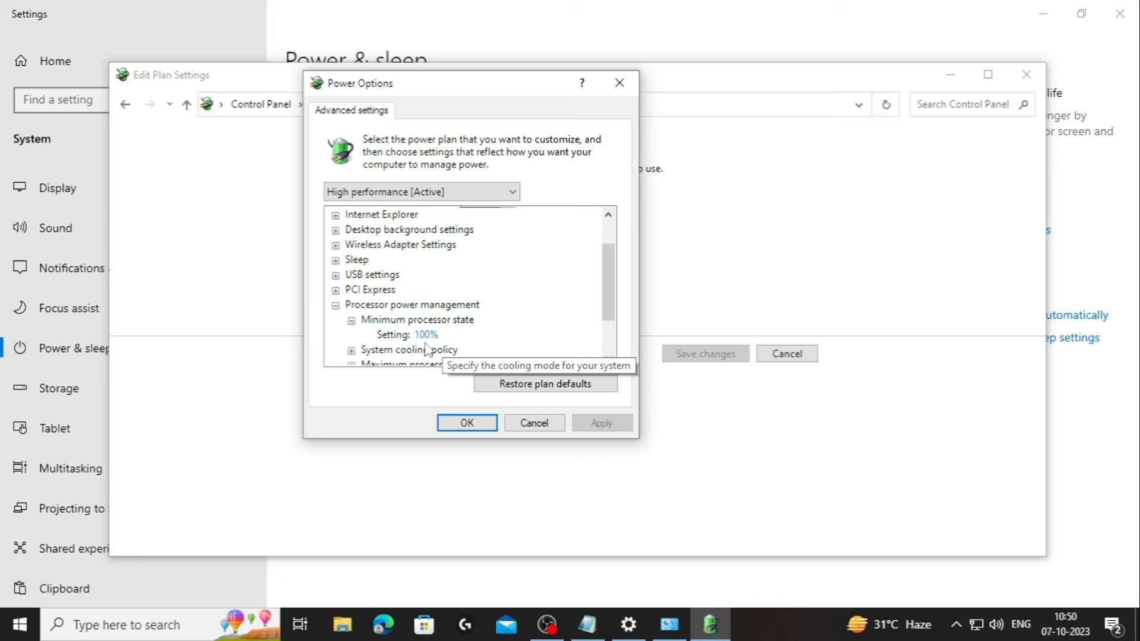
drag(618, 297, 614, 328)
click(352, 304)
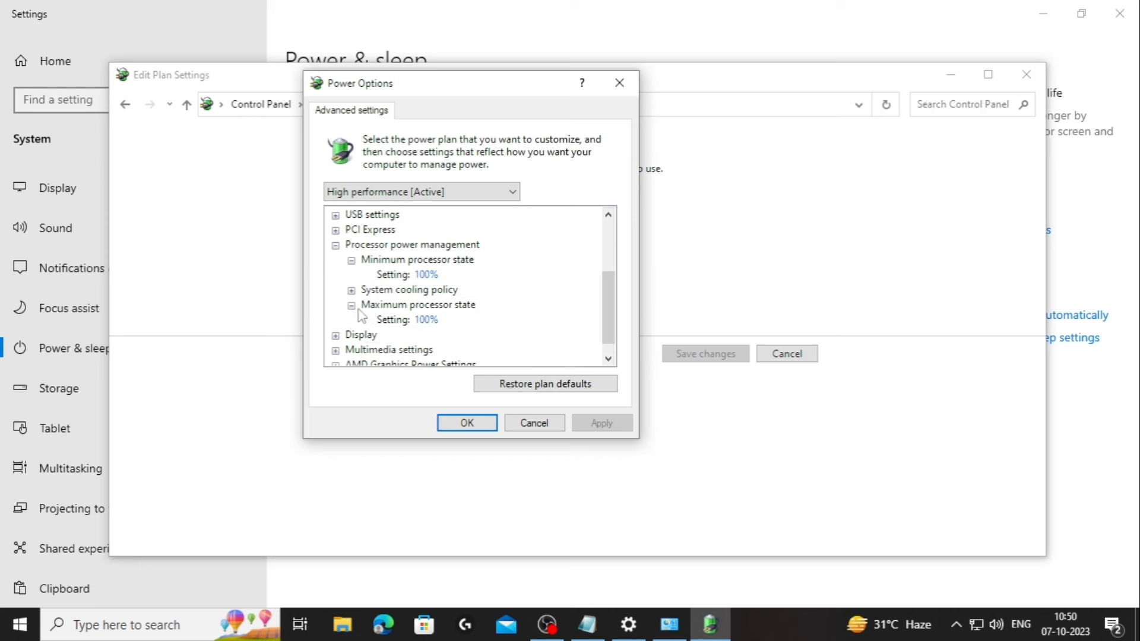
Step: Check the AMD Powerplay setting under AMD Graphics Power Settings and close the power options windows
click(608, 359)
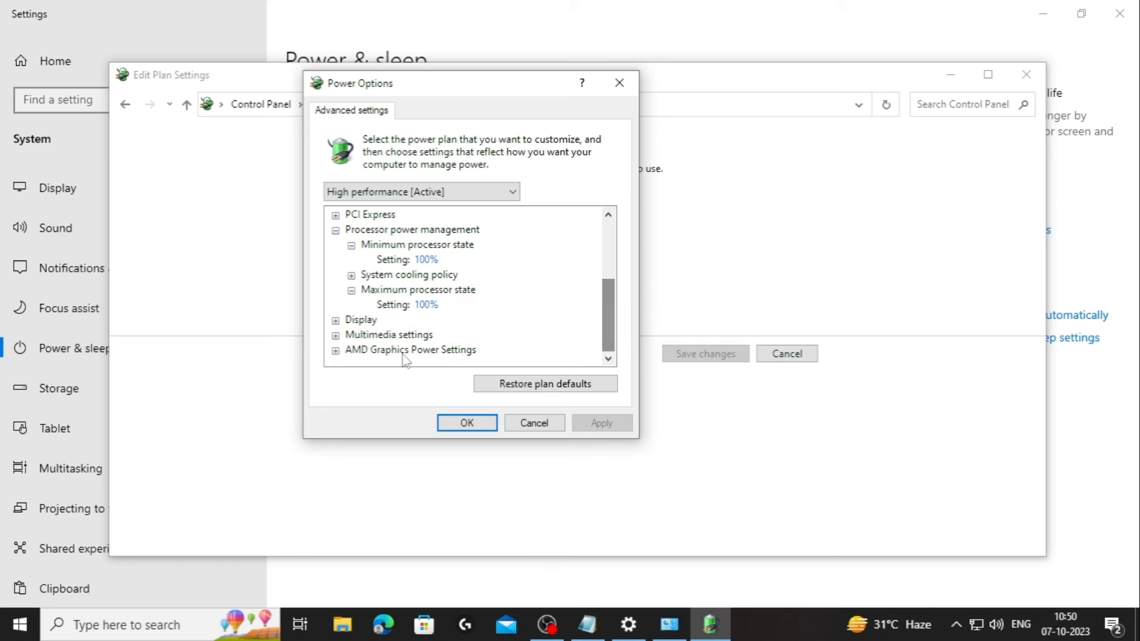
click(336, 351)
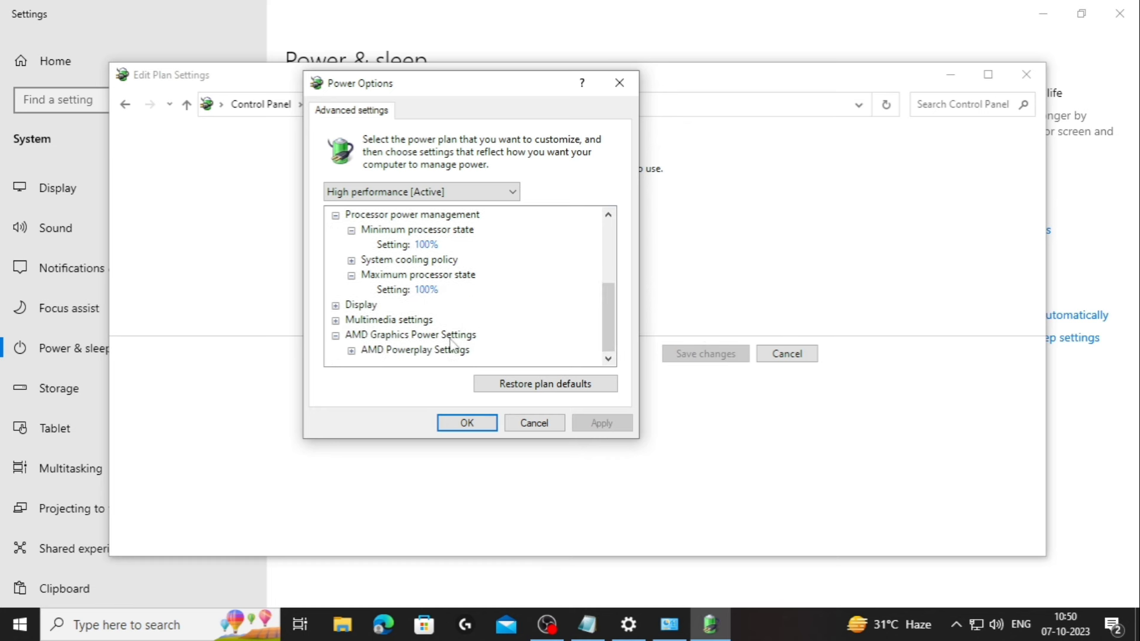
click(352, 350)
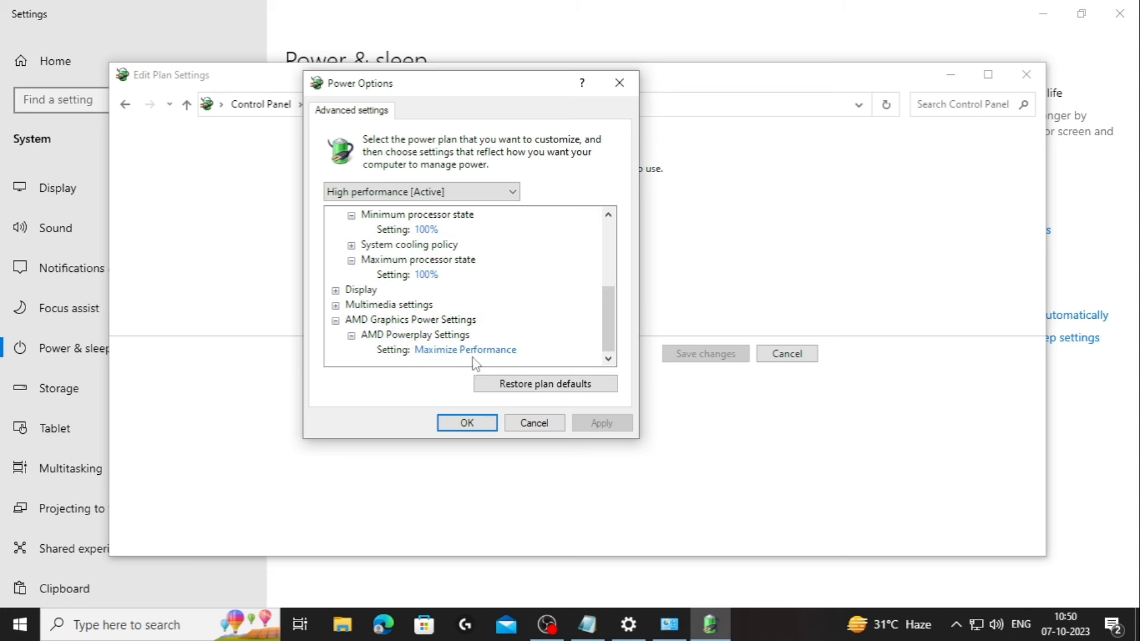
click(620, 83)
click(1021, 76)
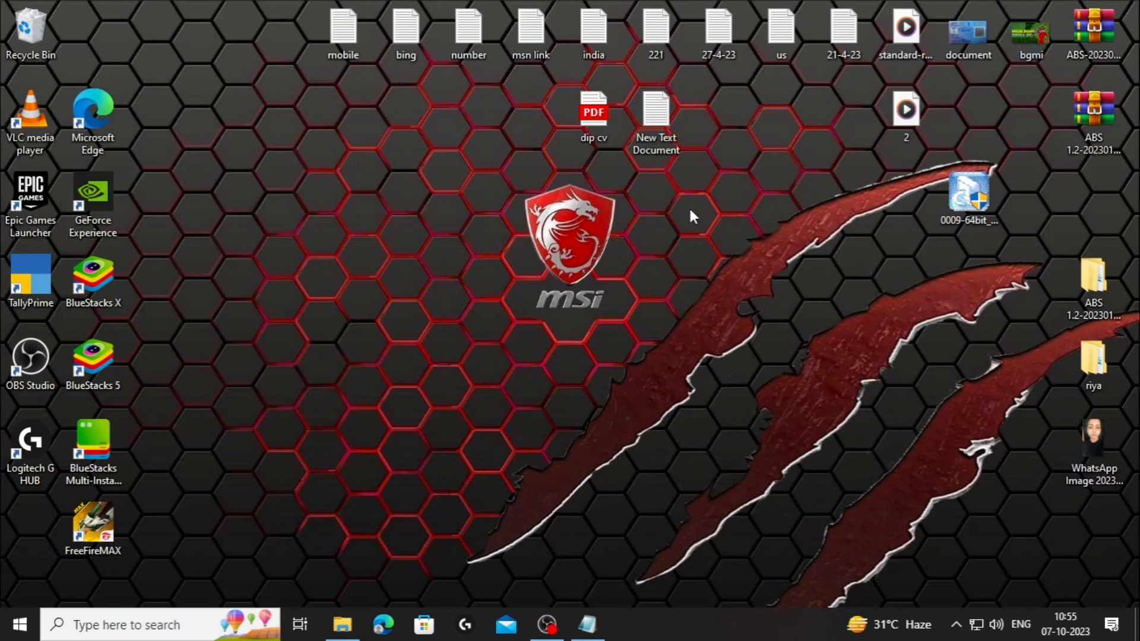
Step: Replace the command in the Run dialog with msconfig and launch System Configuration
right_click(16, 634)
click(41, 549)
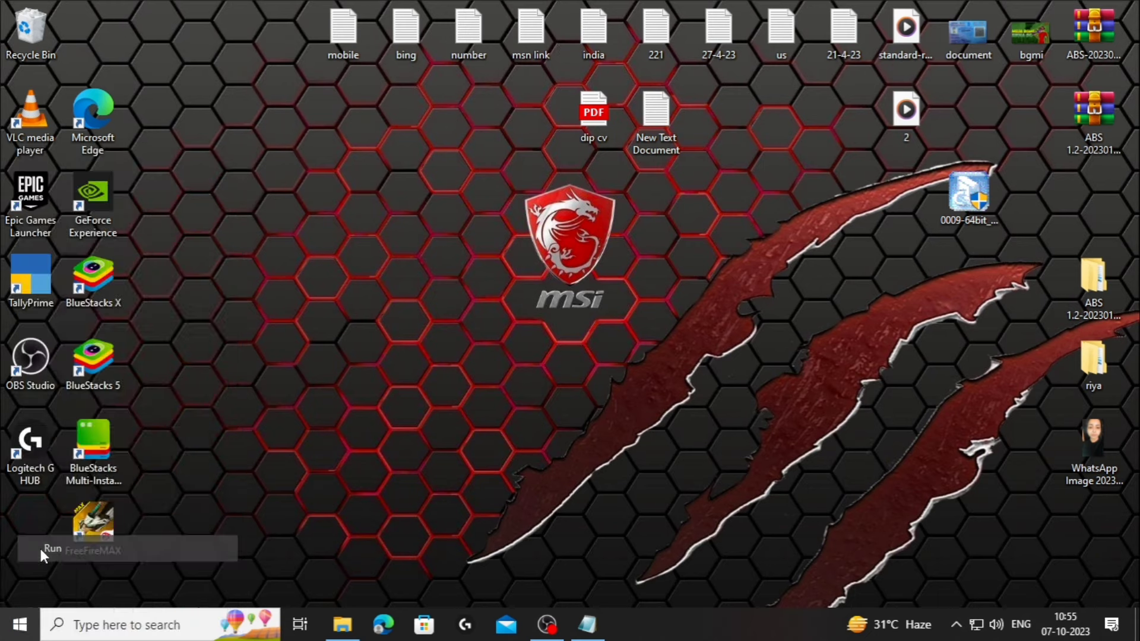
click(151, 520)
key(BackSpace)
key(BackSpace)
key(BackSpace)
key(BackSpace)
key(BackSpace)
key(BackSpace)
key(BackSpace)
key(BackSpace)
key(BackSpace)
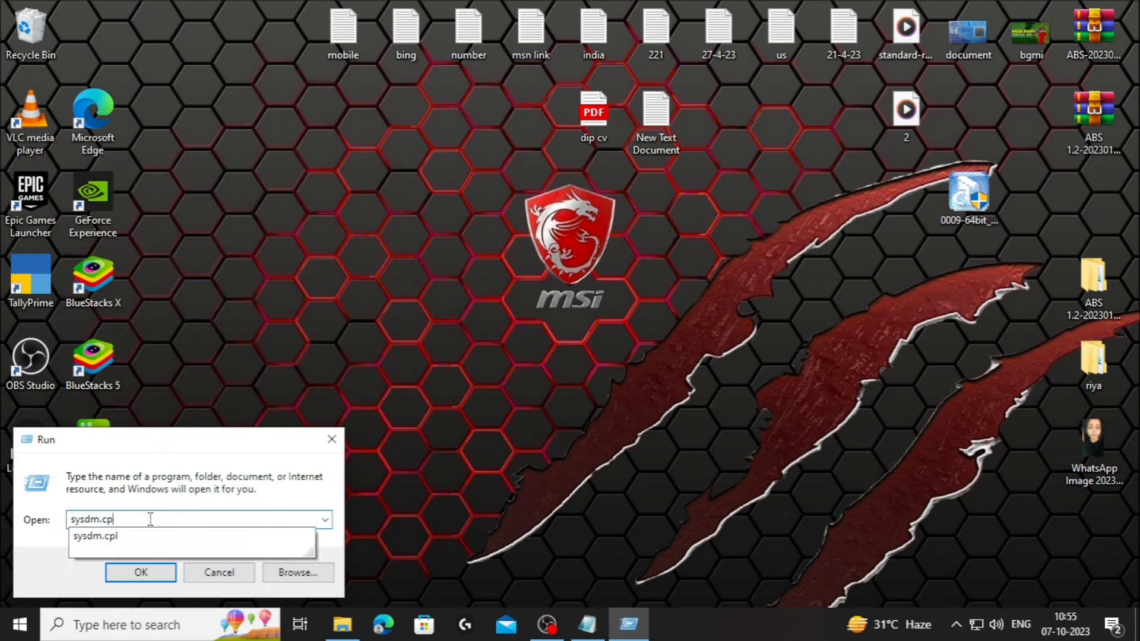
text(ms)
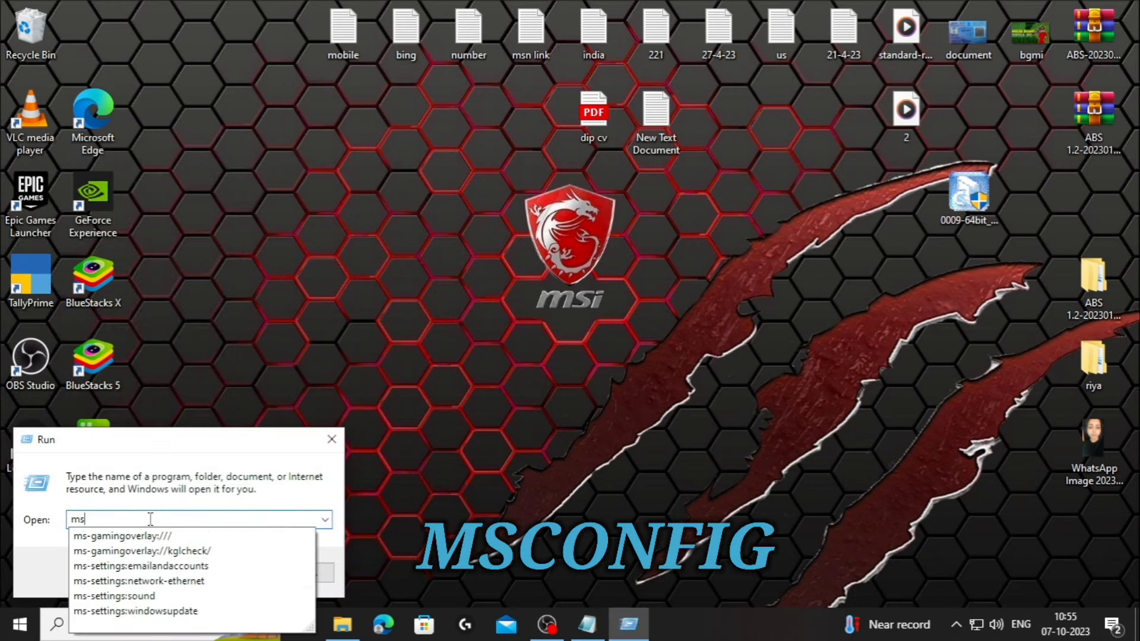
text(confi)
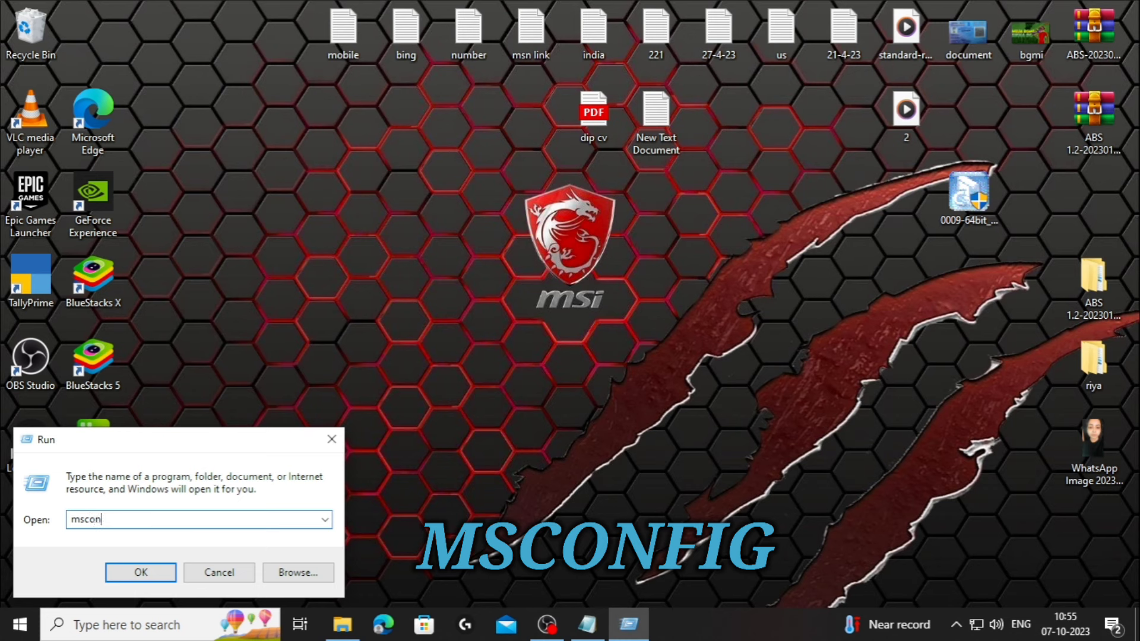
text(g)
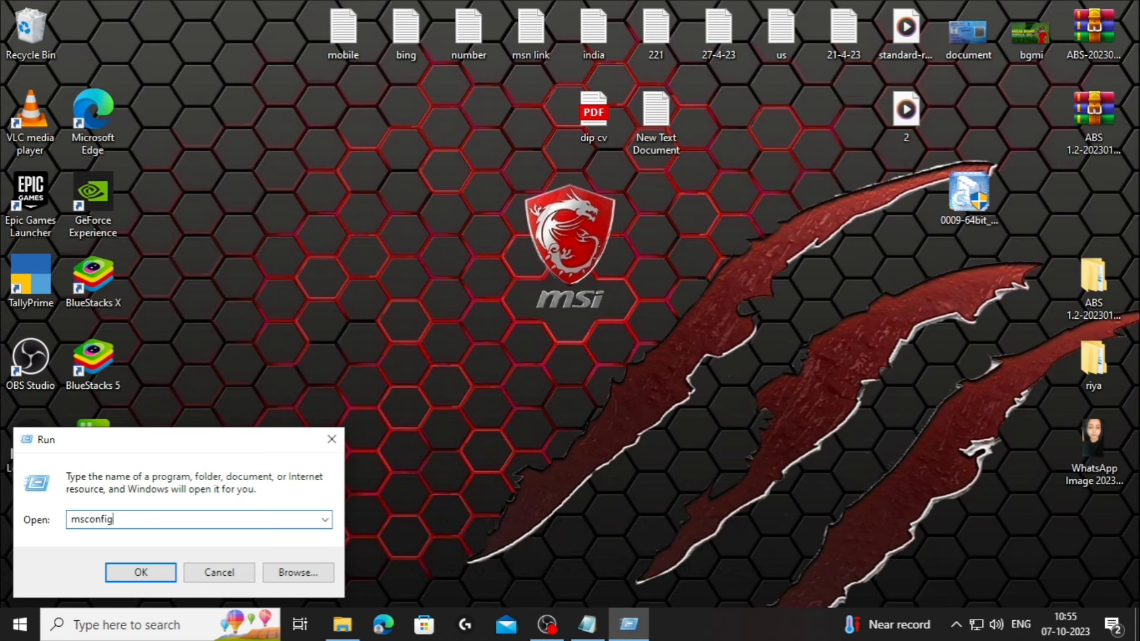
key(Return)
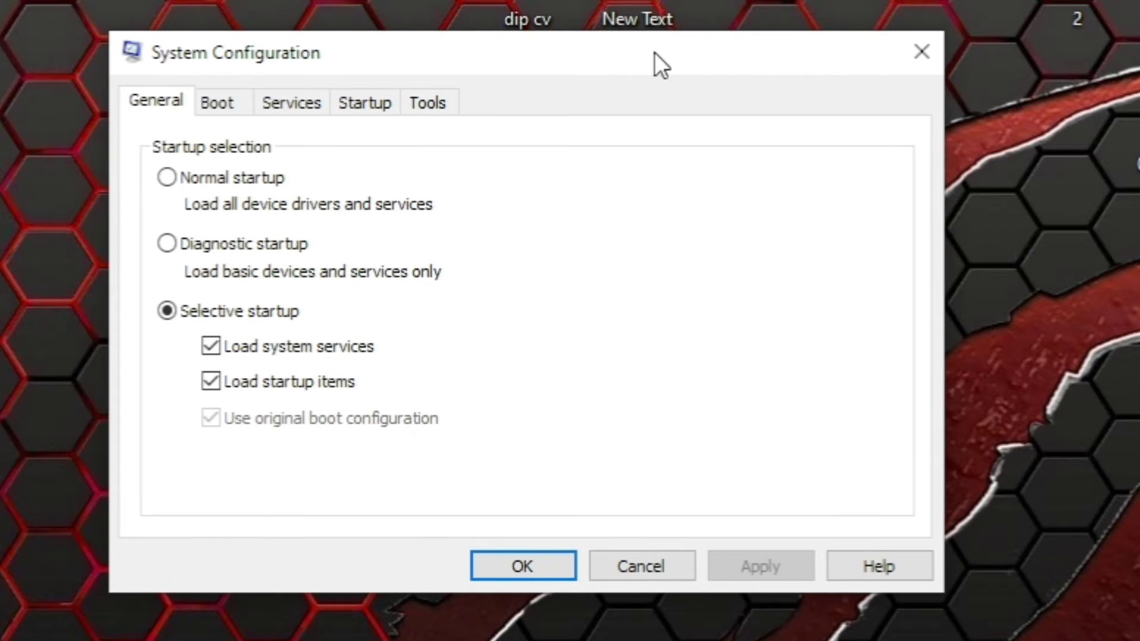
Step: Enable the number of processors option in the advanced boot options and set it to 4
click(222, 105)
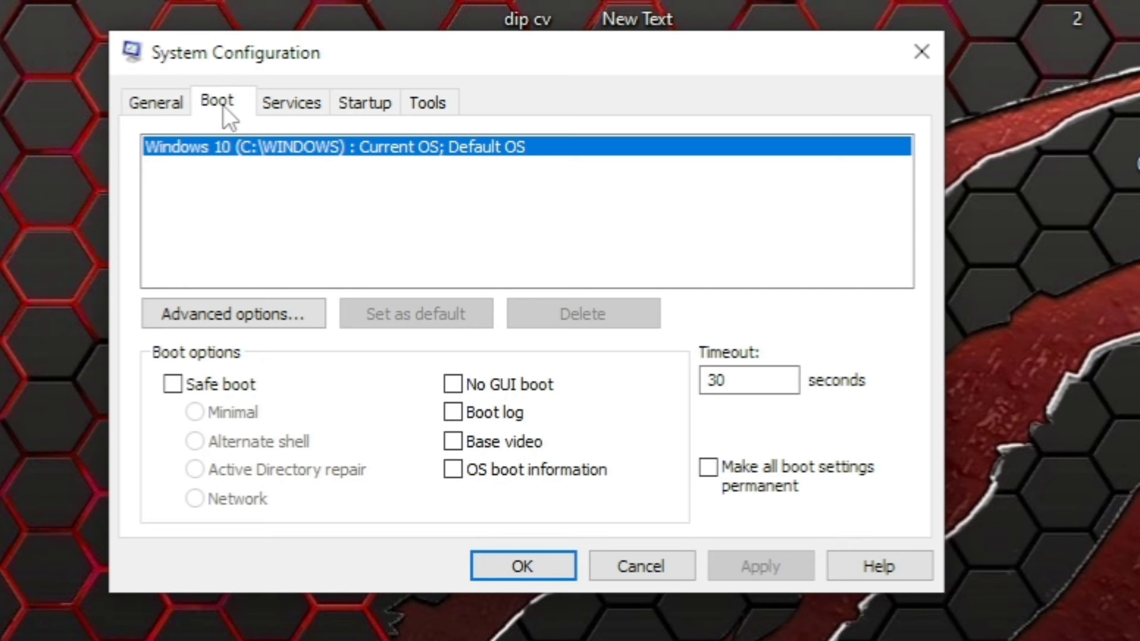
click(255, 314)
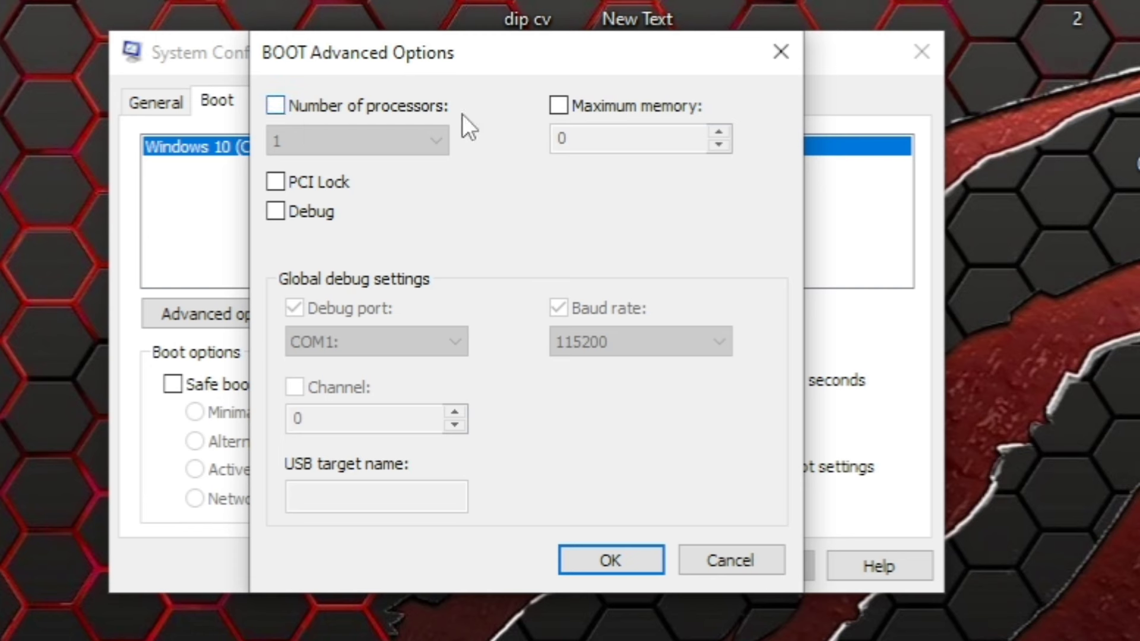
click(277, 107)
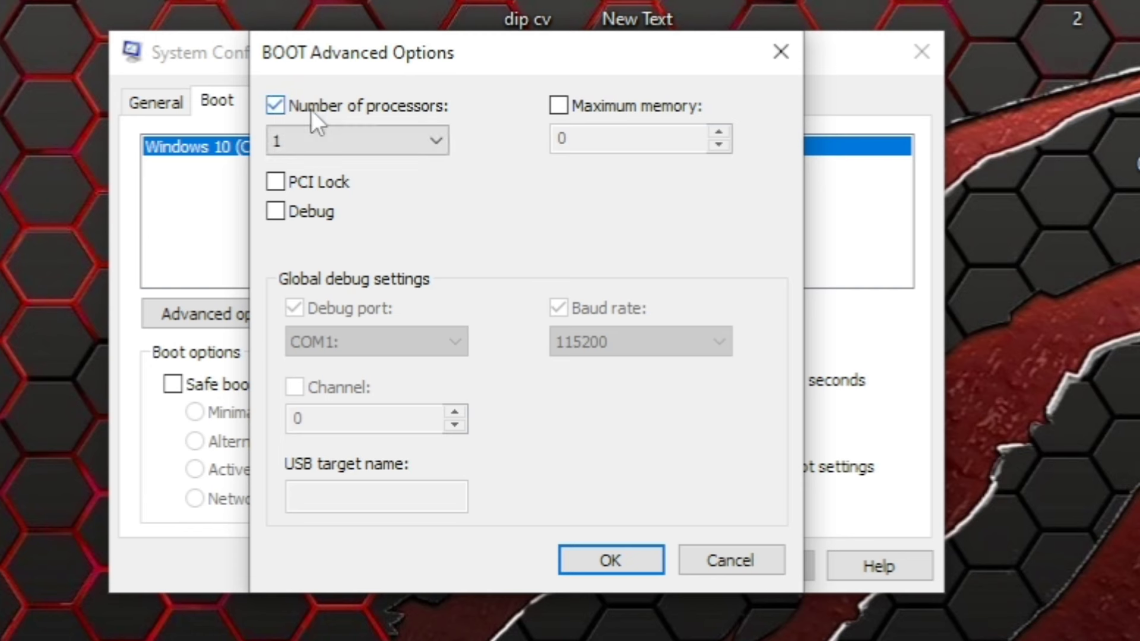
click(362, 145)
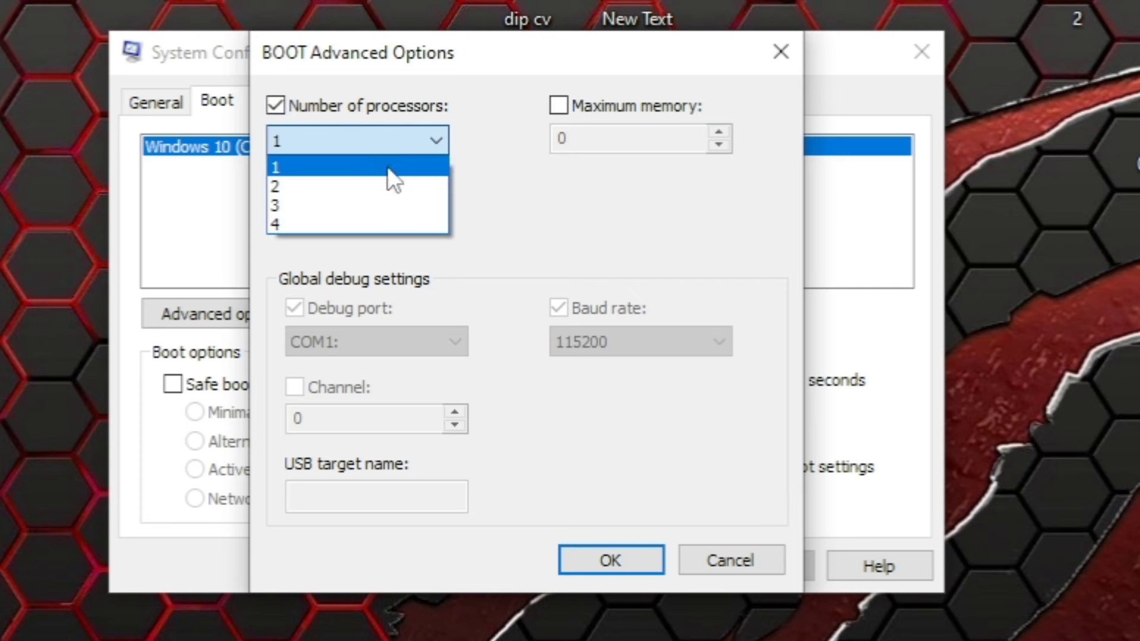
click(281, 224)
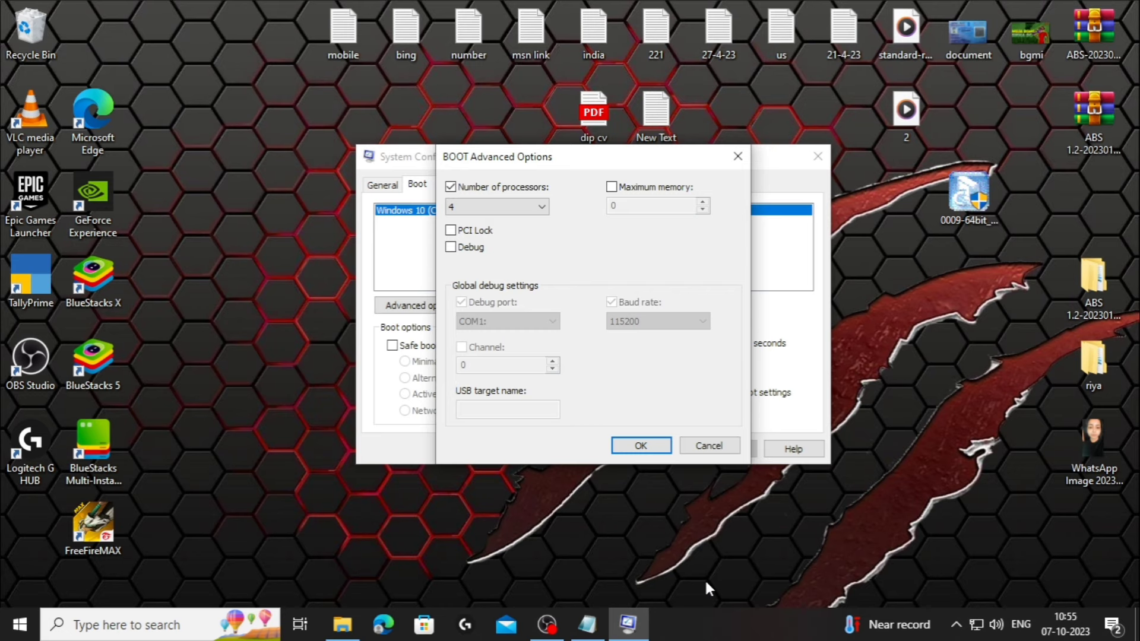
Step: Check the CPU's cores and logical processors in Task Manager and close it
right_click(791, 634)
click(830, 550)
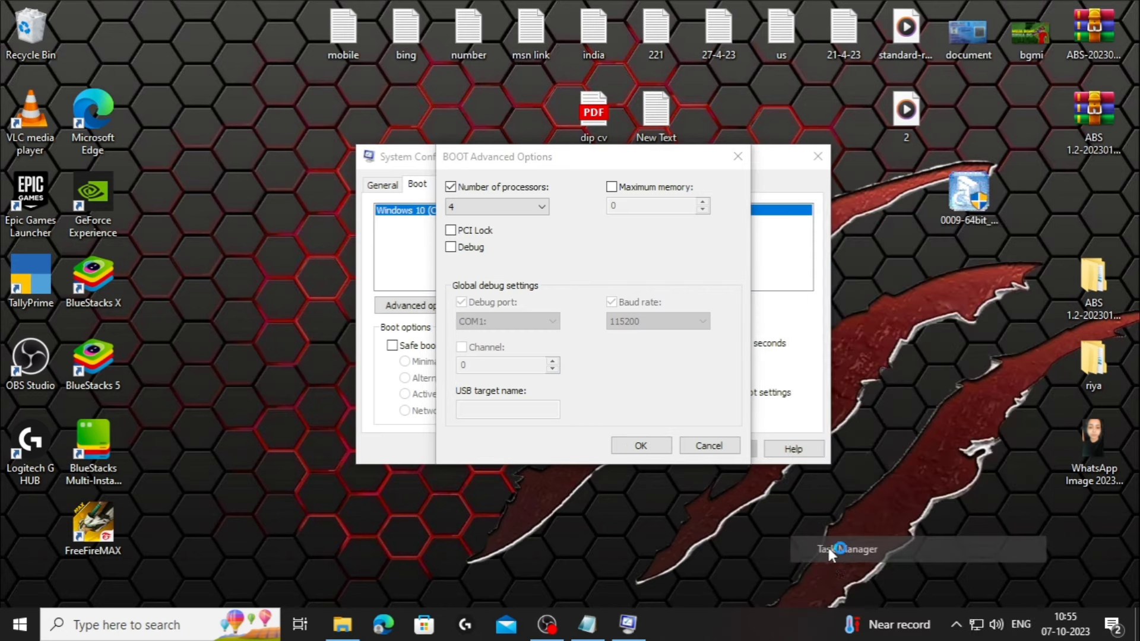
key(ctrl+Tab)
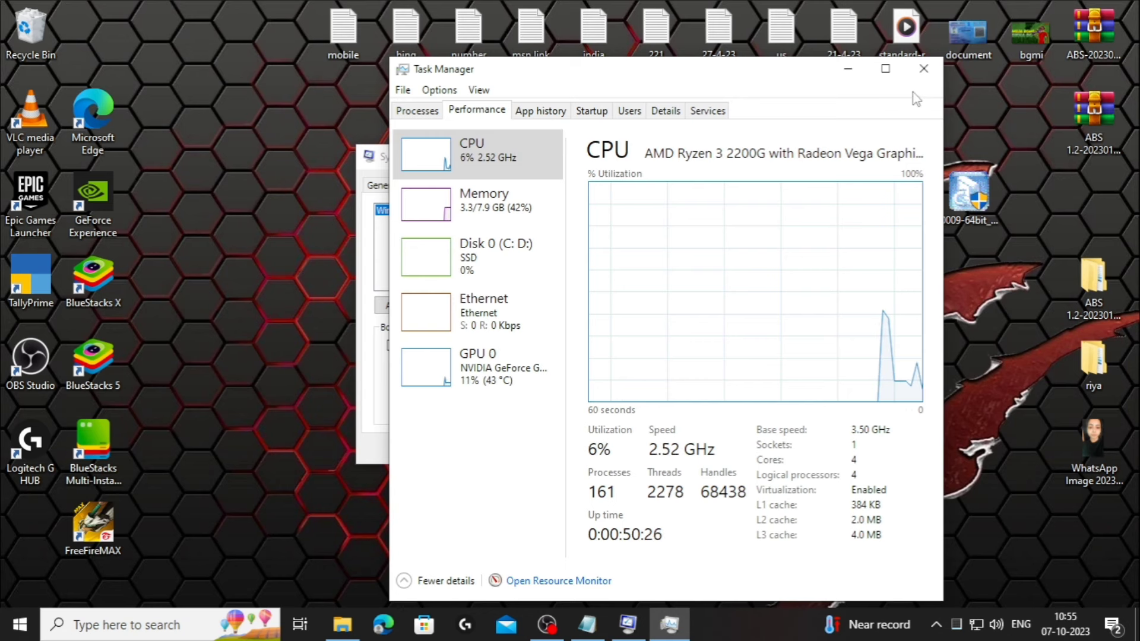
click(924, 68)
Step: Reselect 4 as the number of processors and close the advanced boot options and System Configuration without saving
click(523, 206)
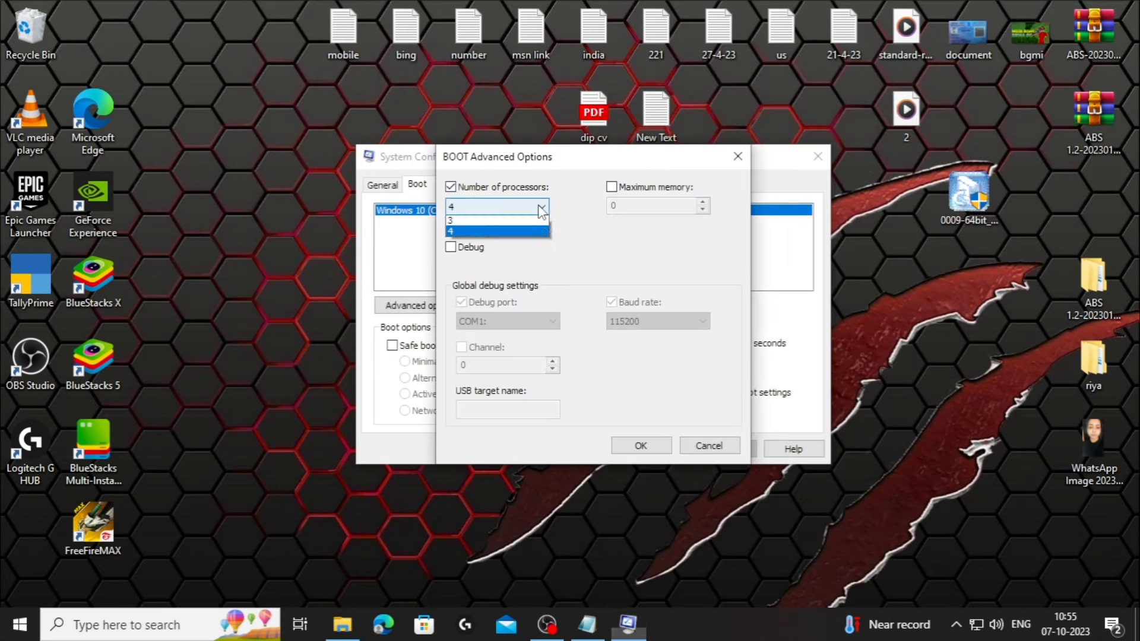
click(508, 258)
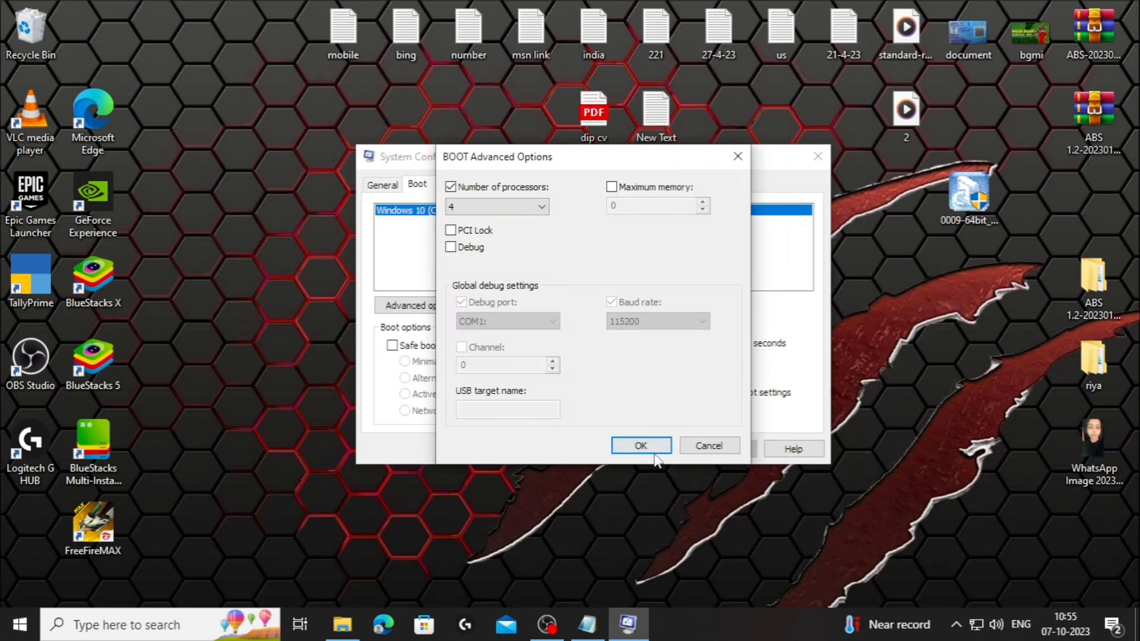
click(737, 157)
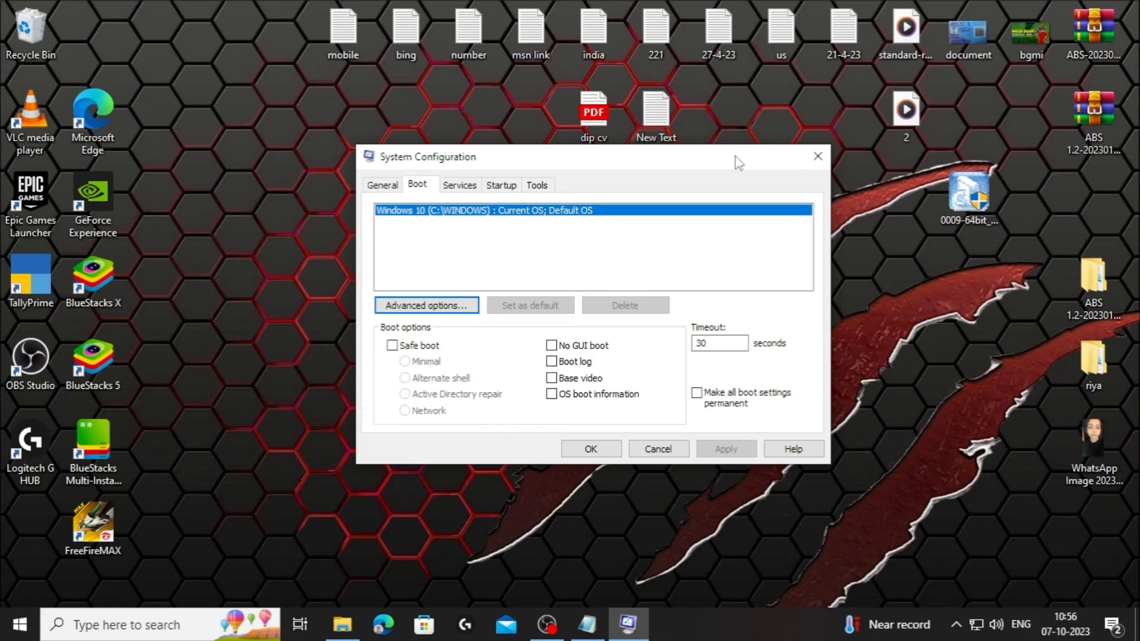
click(818, 157)
Step: Refresh the desktop and open Disk Cleanup by searching Windows for disk
right_click(350, 187)
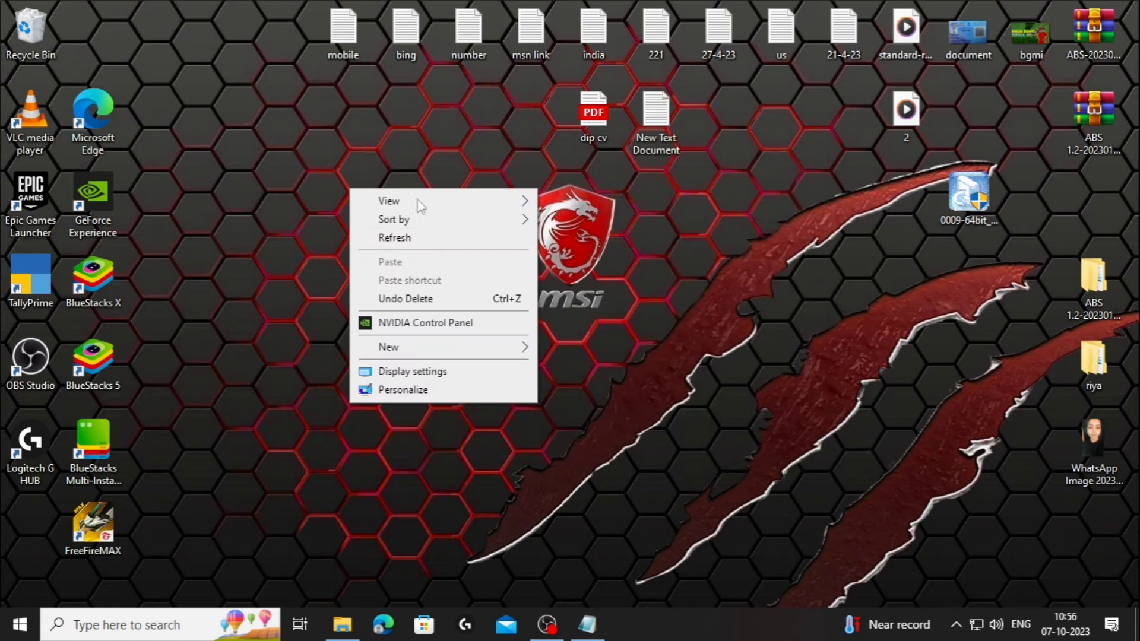
click(444, 238)
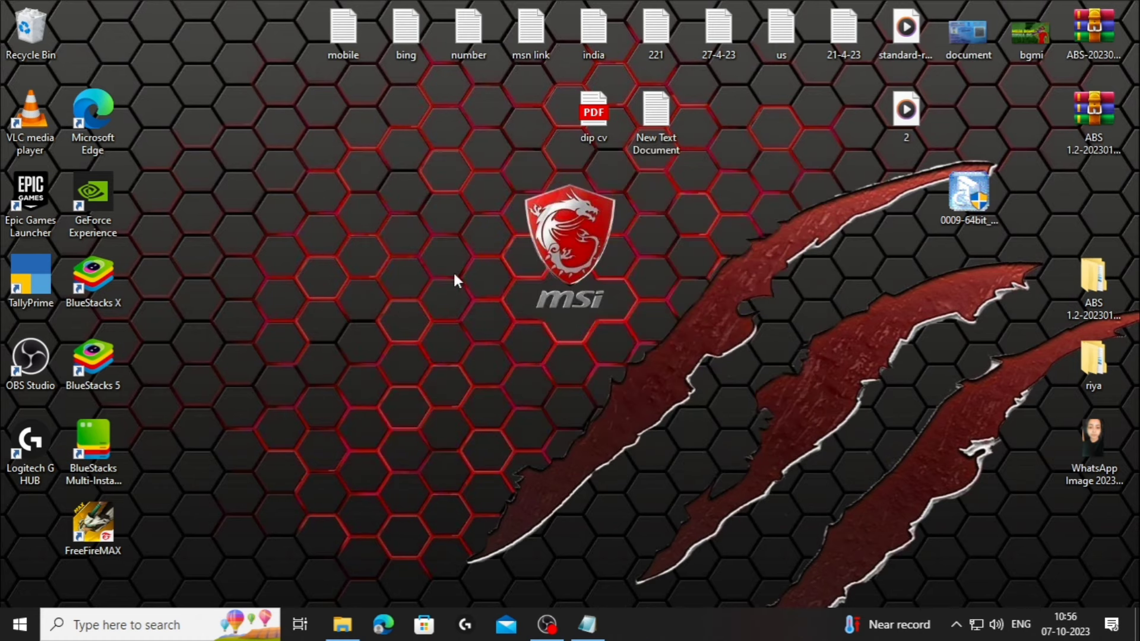
click(106, 632)
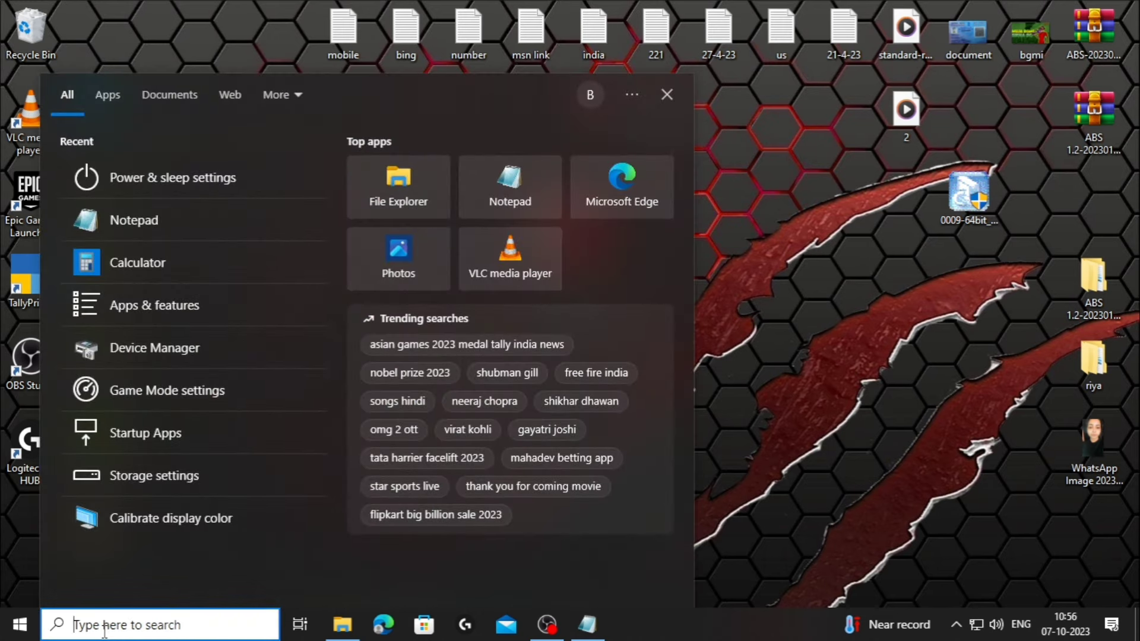
text(disk)
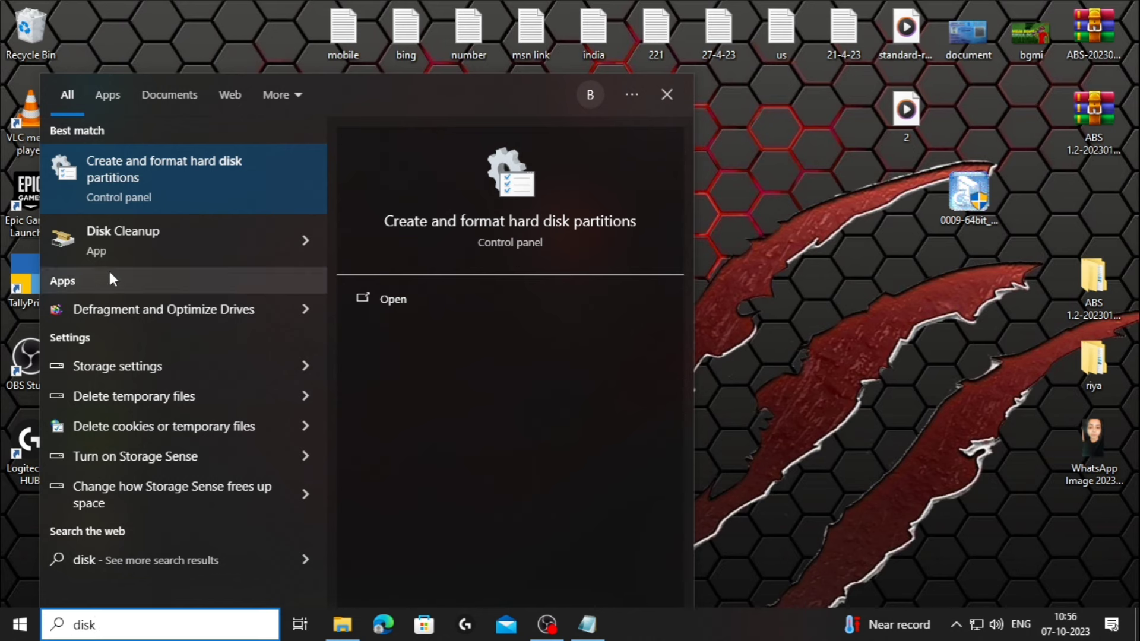
click(136, 237)
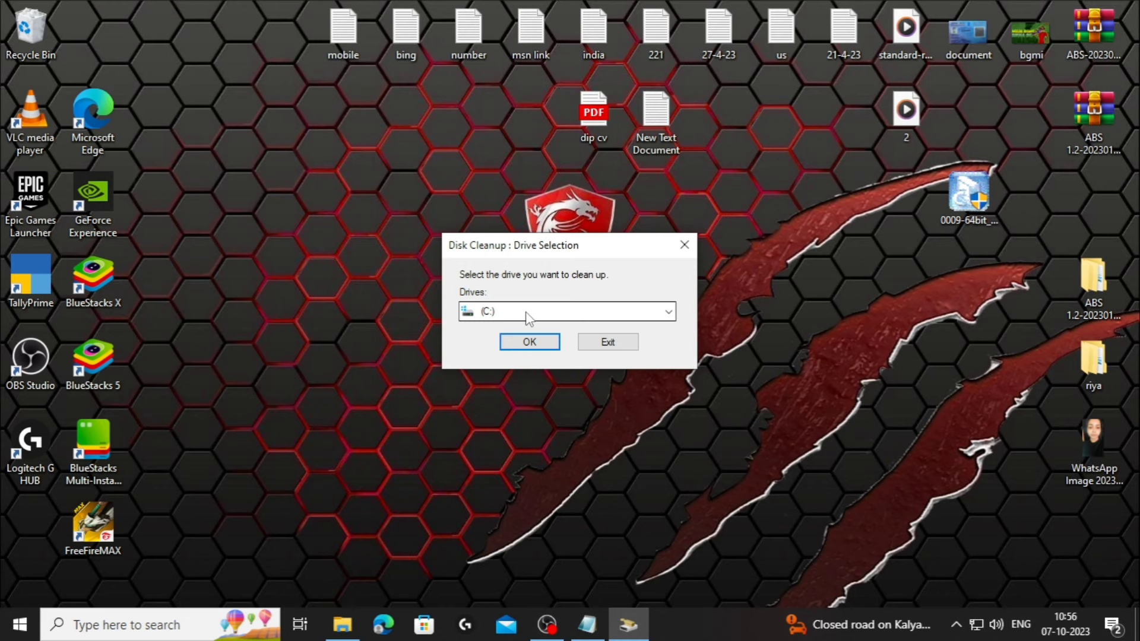
Step: Check the file location of the BlueStacks 5 shortcut and start Disk Cleanup for the C: drive
right_click(101, 361)
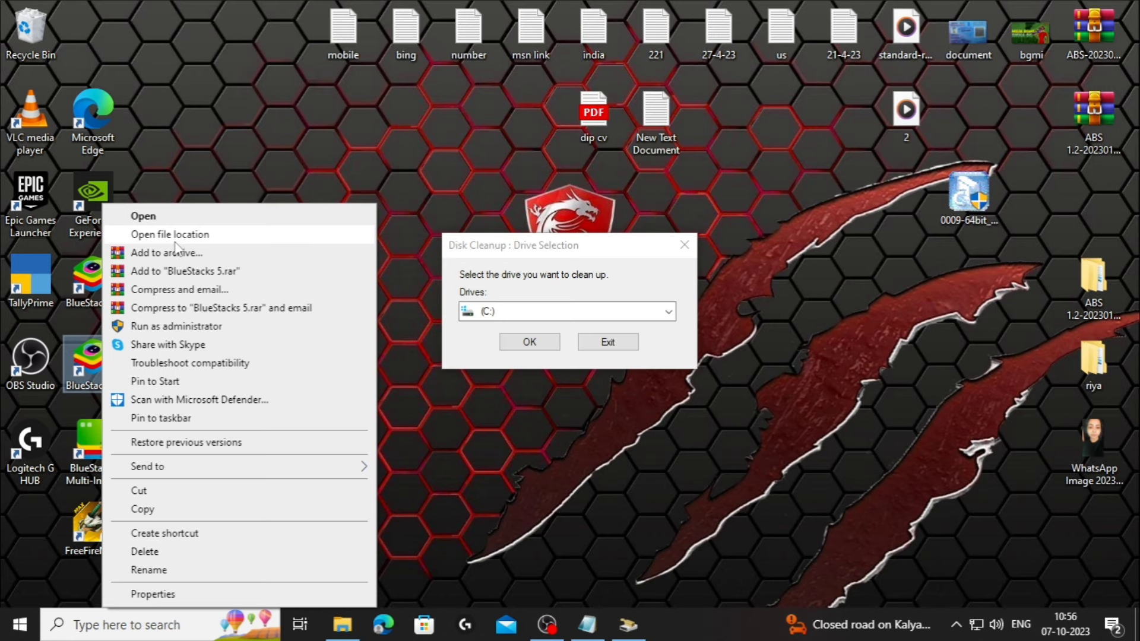
click(176, 235)
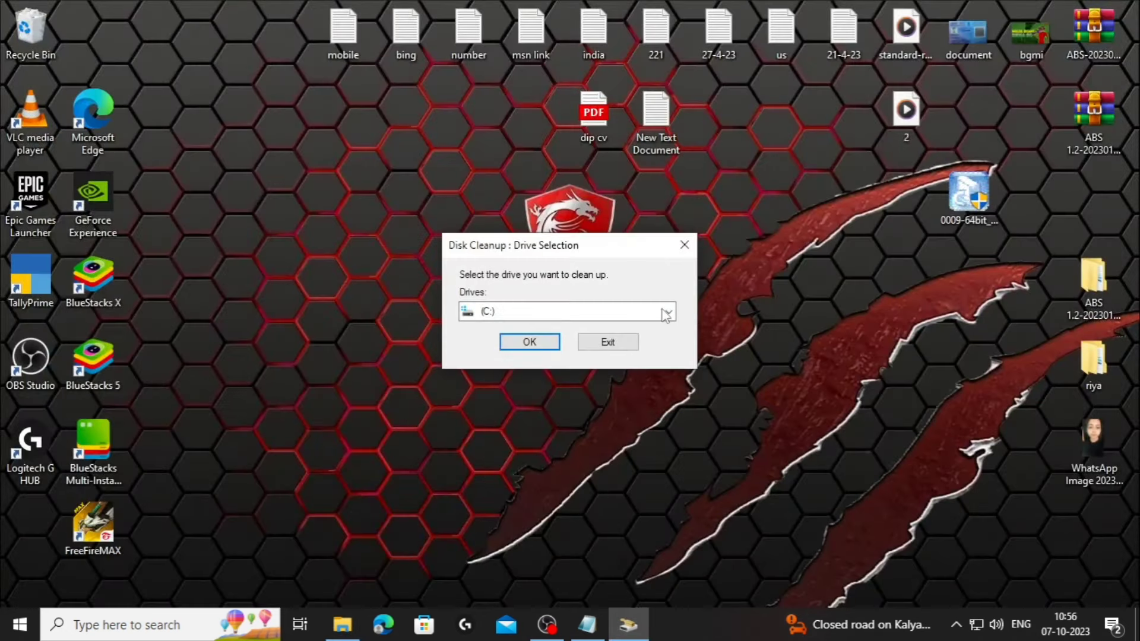
click(668, 311)
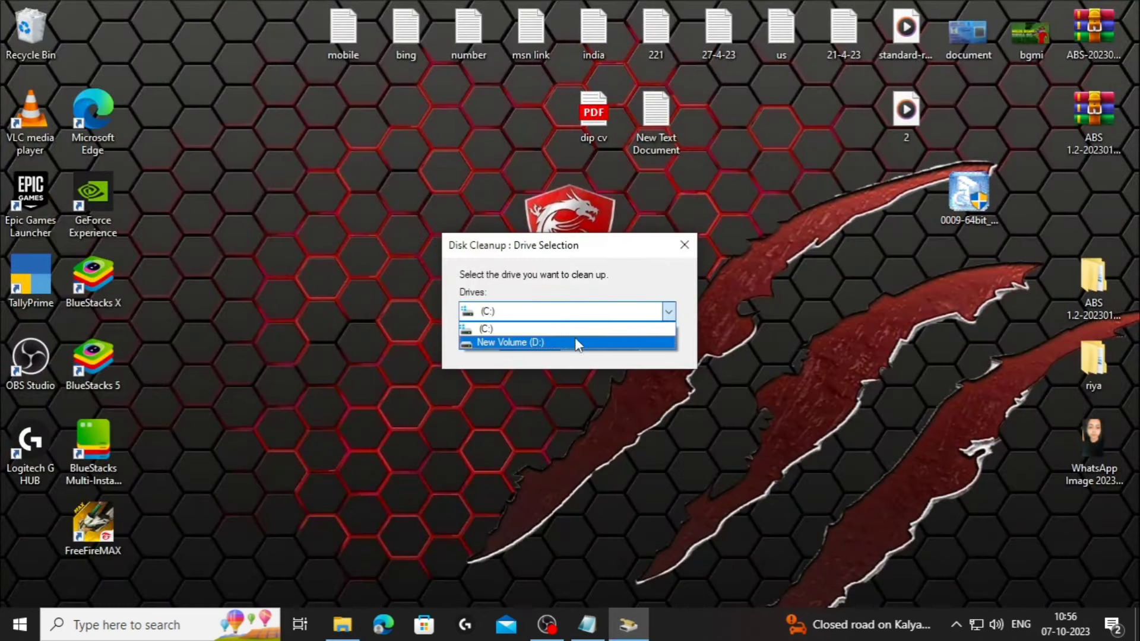
click(557, 330)
click(541, 347)
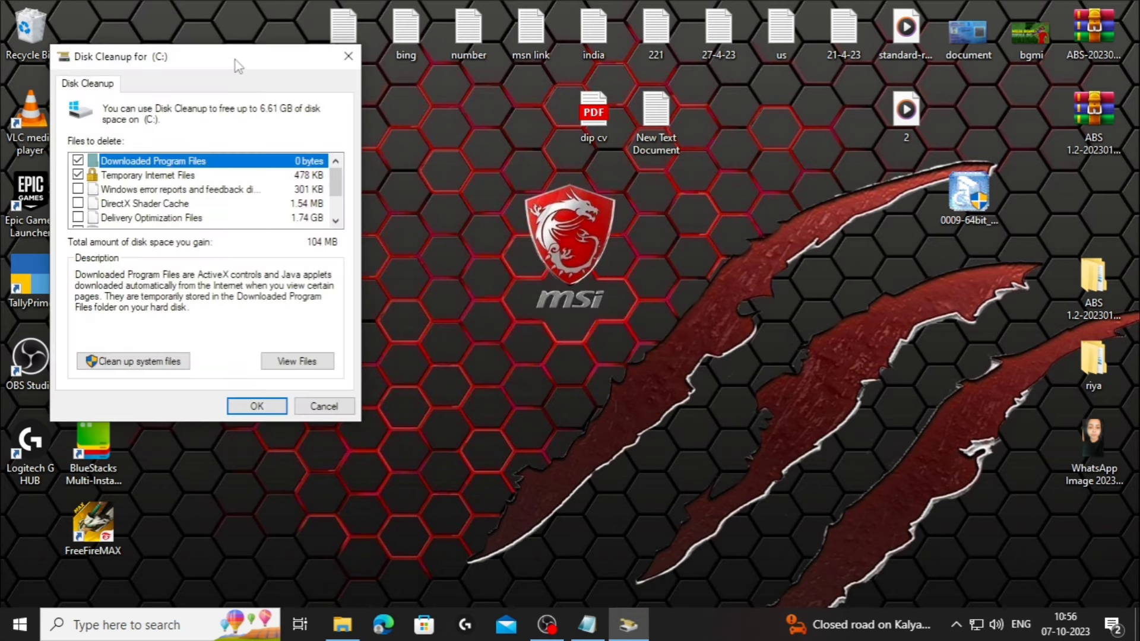
Step: Mark all file categories for cleanup, including DirectX Shader Cache, Delivery Optimization Files, Recycle Bin and Temporary files, and permanently delete them
drag(234, 59, 420, 99)
scroll(313, 234, down, 1)
scroll(313, 234, up, 1)
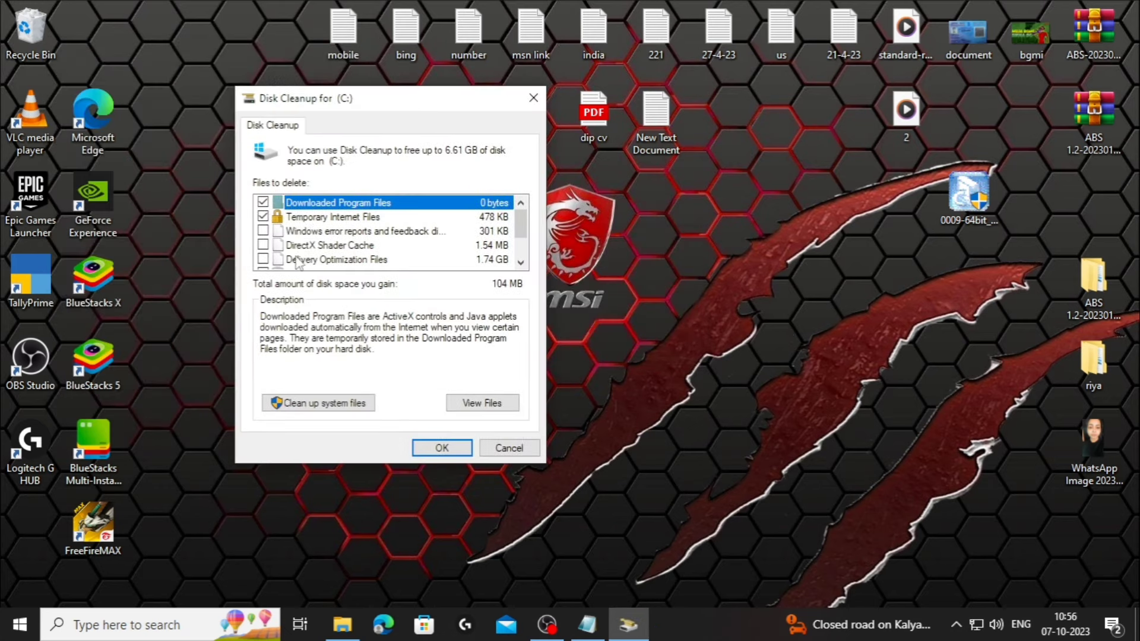
click(263, 245)
click(263, 260)
scroll(264, 262, down, 1)
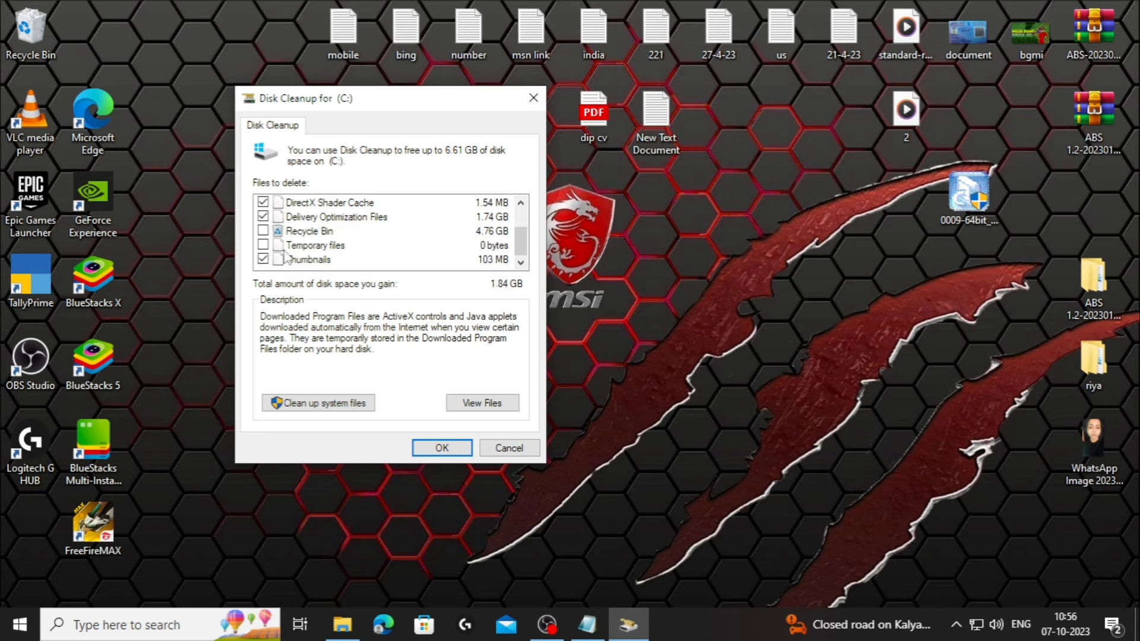
click(263, 231)
scroll(323, 241, up, 1)
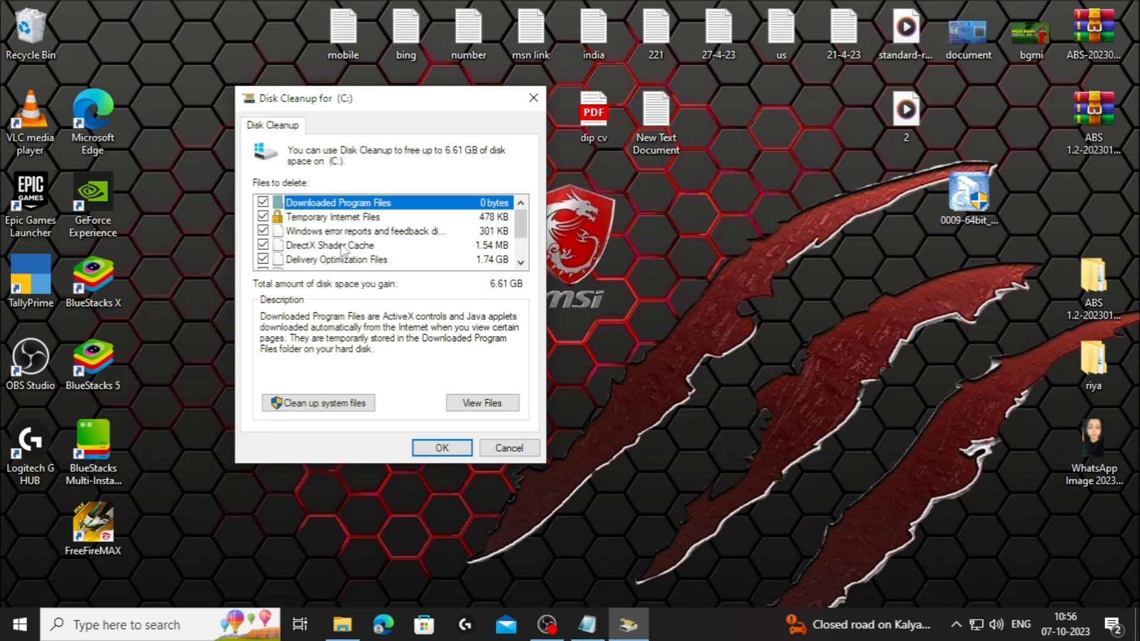
scroll(323, 241, down, 1)
click(443, 457)
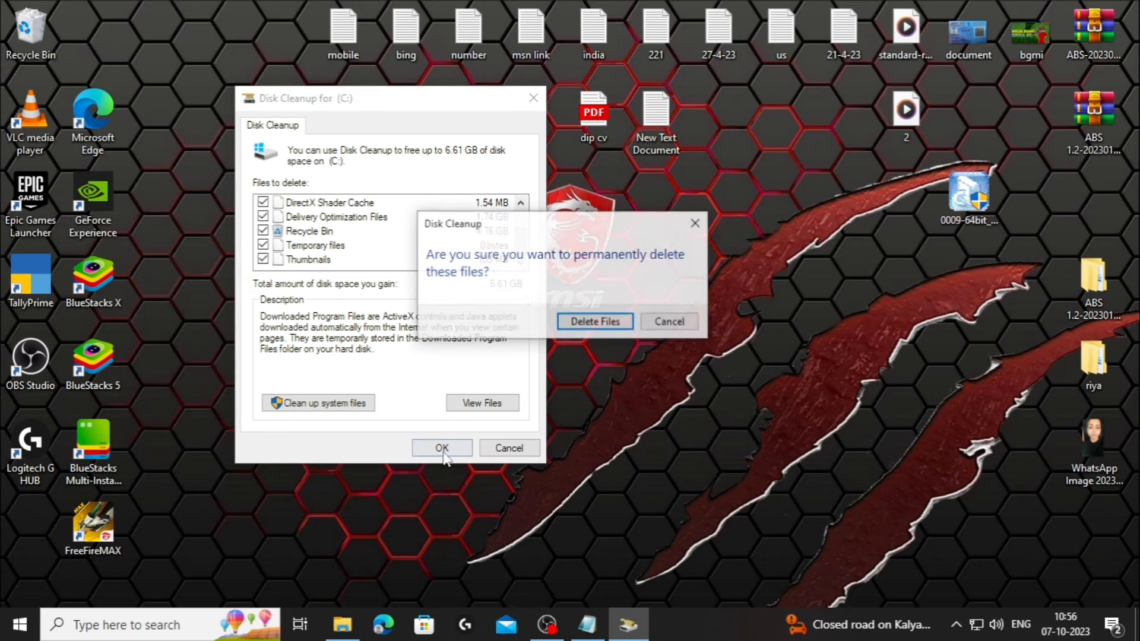
click(604, 321)
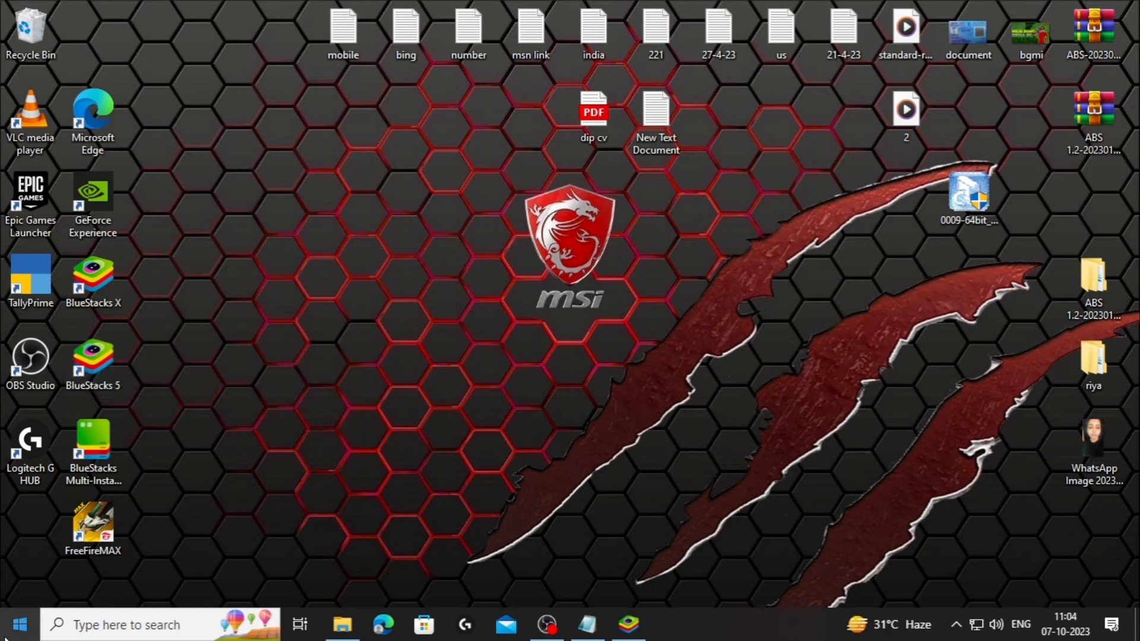
Step: Run systempropertiesperformance.exe, choose Adjust for best performance under the visual effects, and close Performance Options without applying
right_click(20, 624)
click(41, 565)
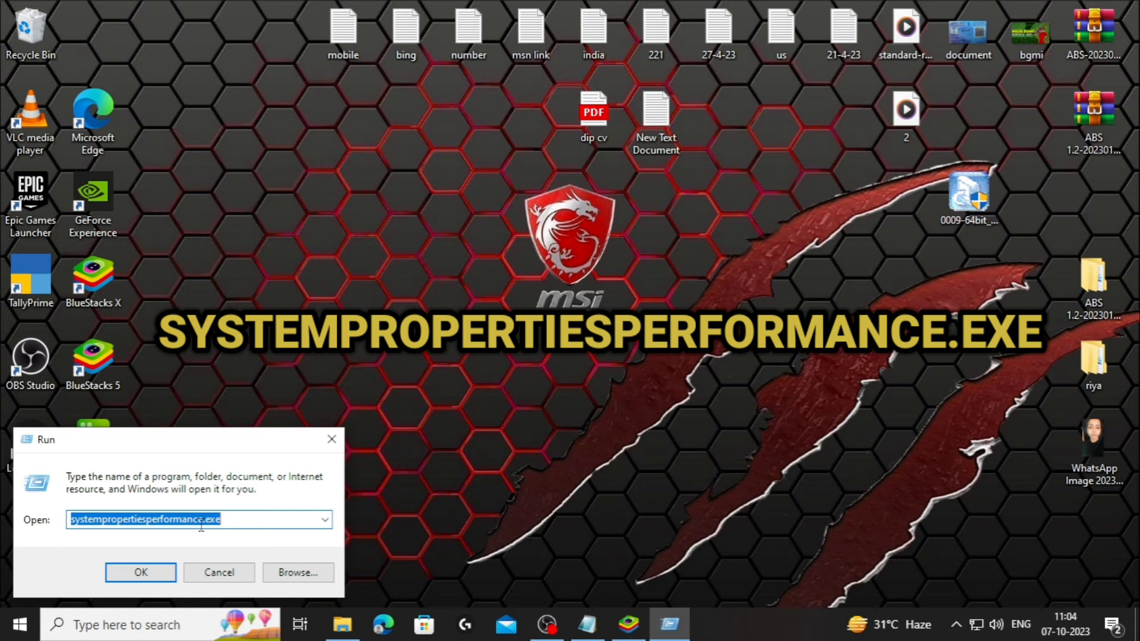
click(155, 569)
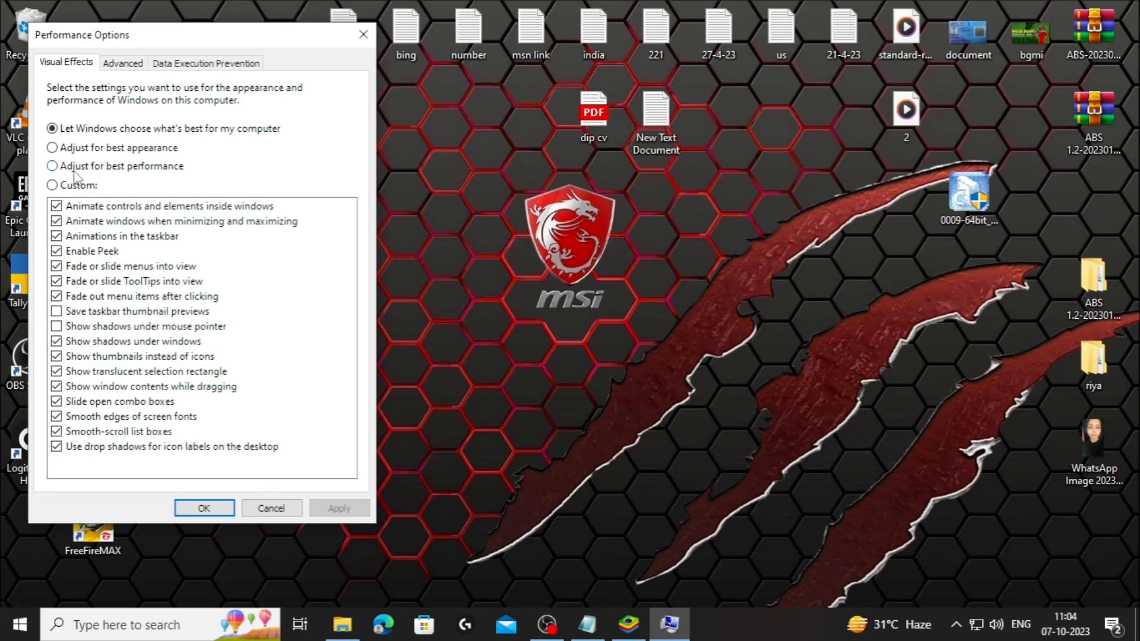
click(108, 169)
click(363, 34)
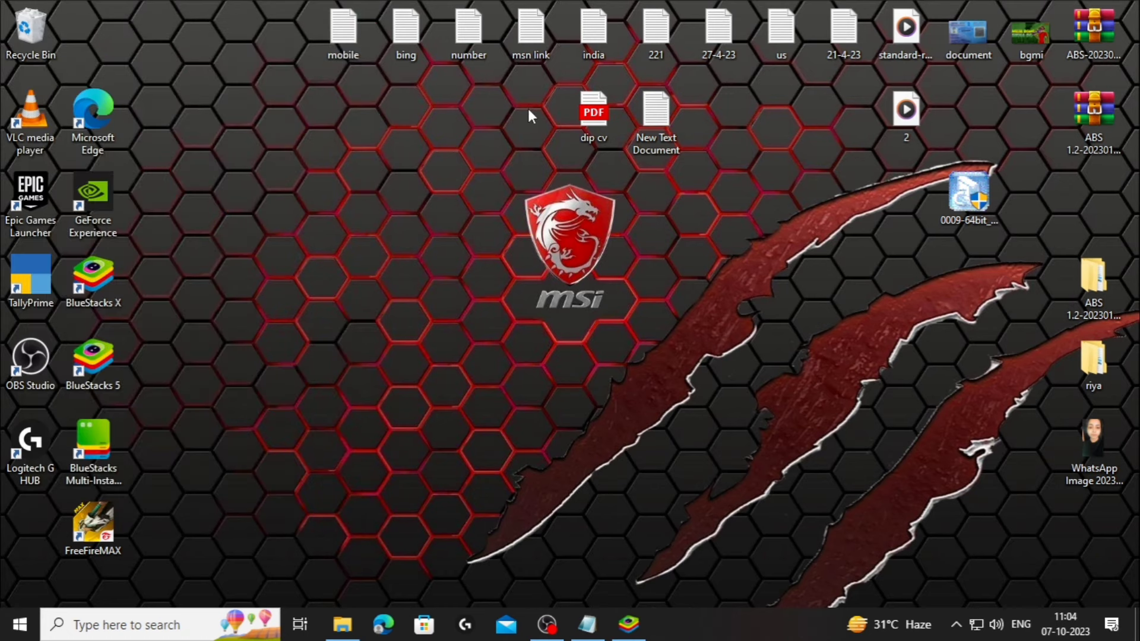
Step: Open Task Manager and display the detailed list of running processes
right_click(799, 612)
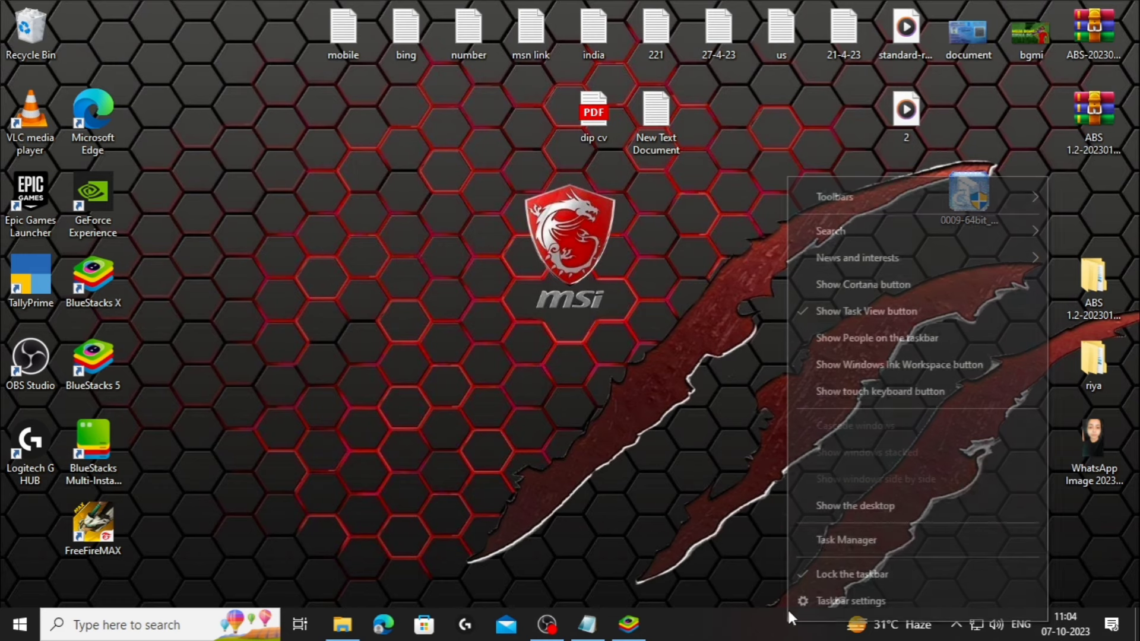
click(827, 539)
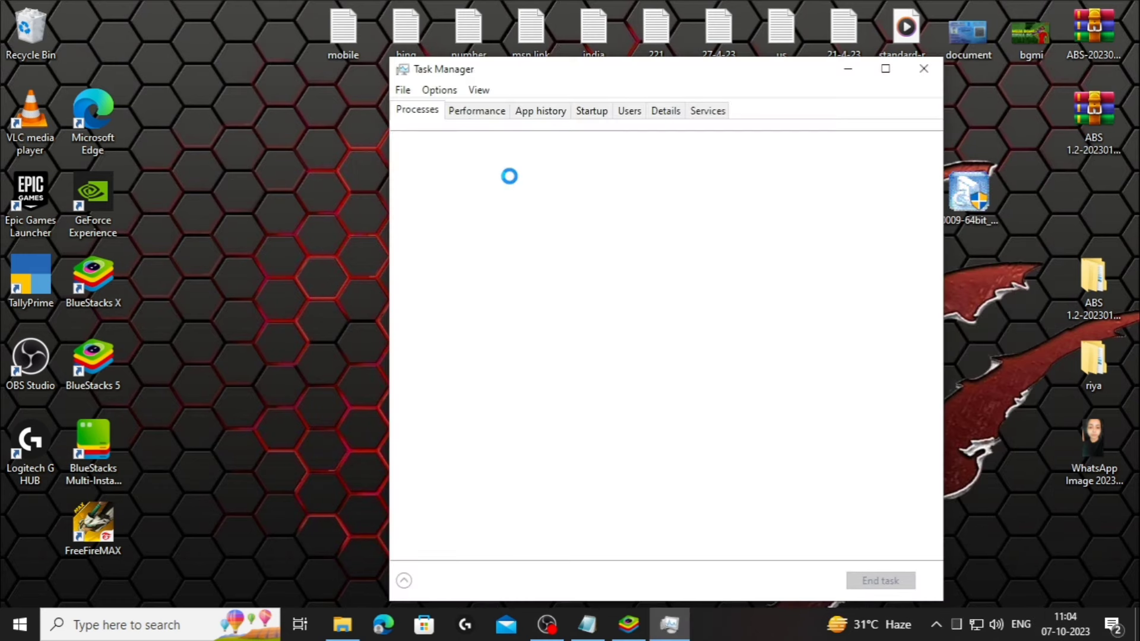
click(631, 111)
click(666, 111)
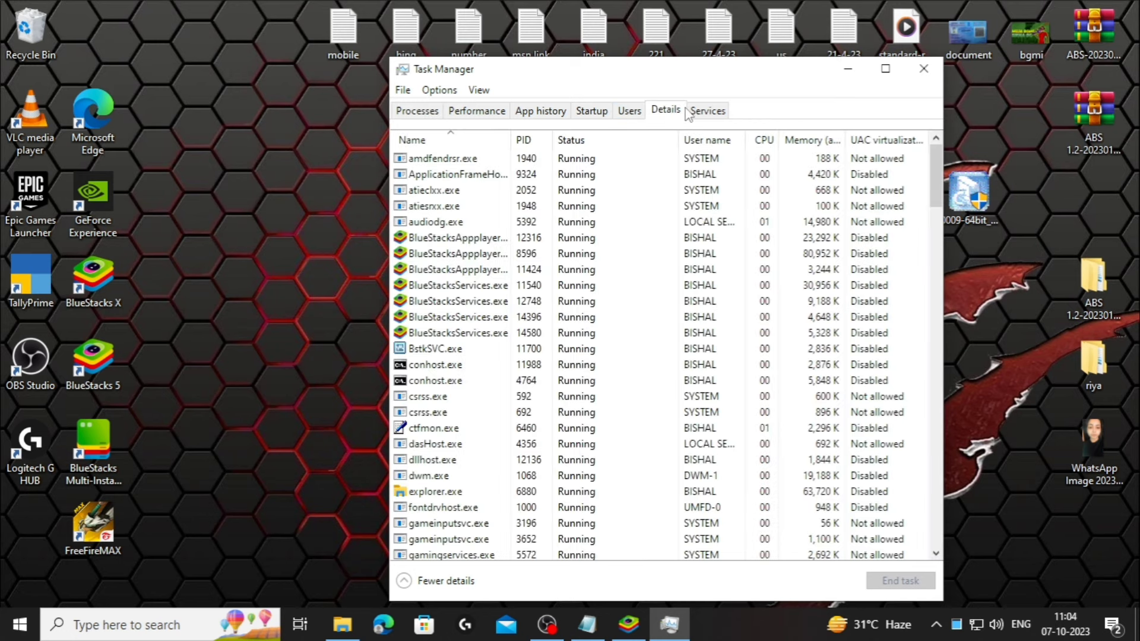
scroll(579, 277, down, 2)
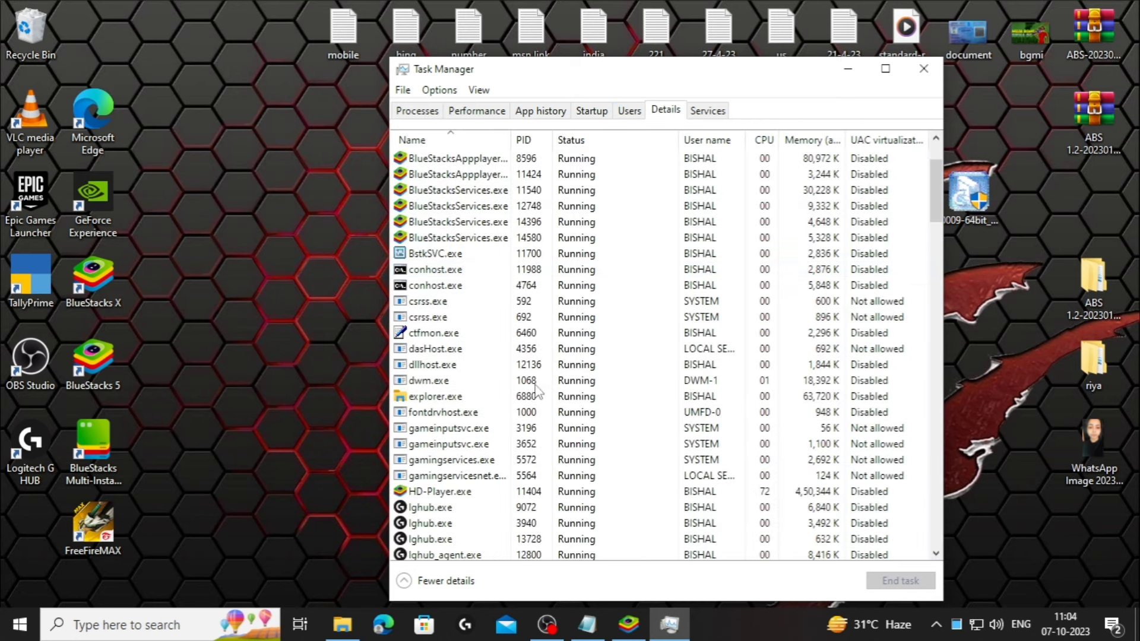
Step: Set the priority of the HD-Player.exe process to Above normal and confirm the change
click(432, 499)
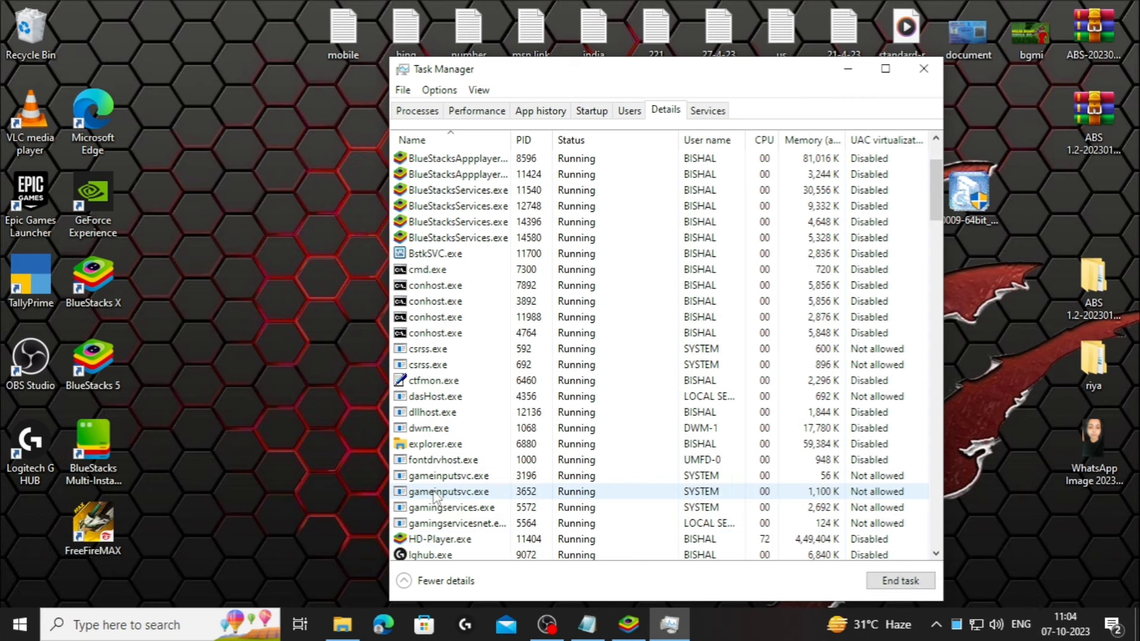
scroll(434, 493, down, 1)
click(440, 445)
right_click(440, 445)
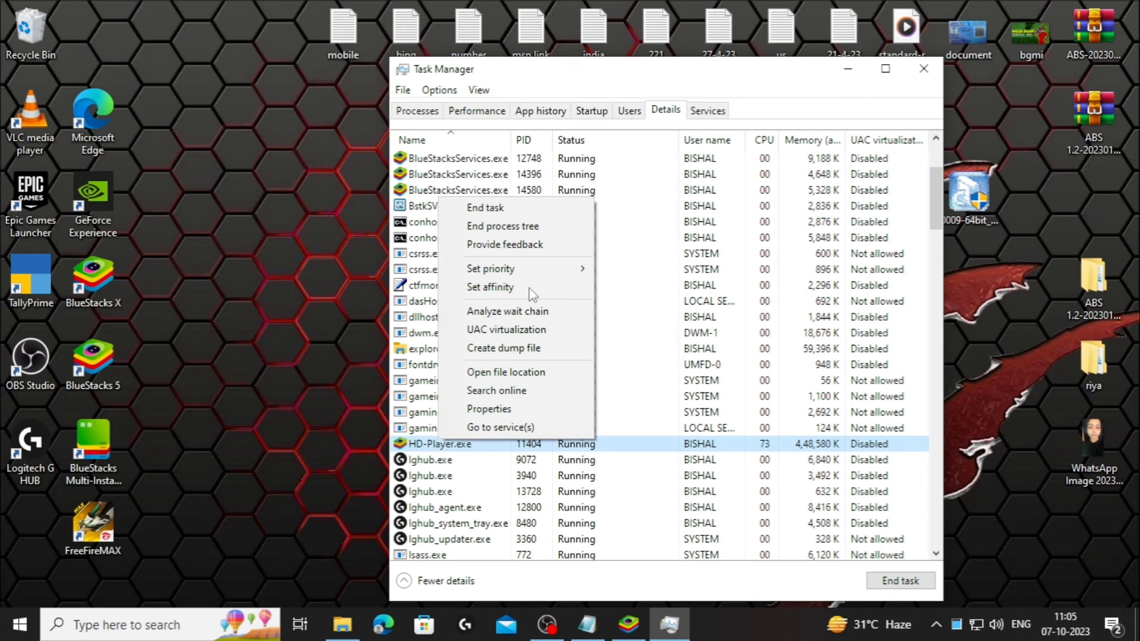
mouse_move(535, 275)
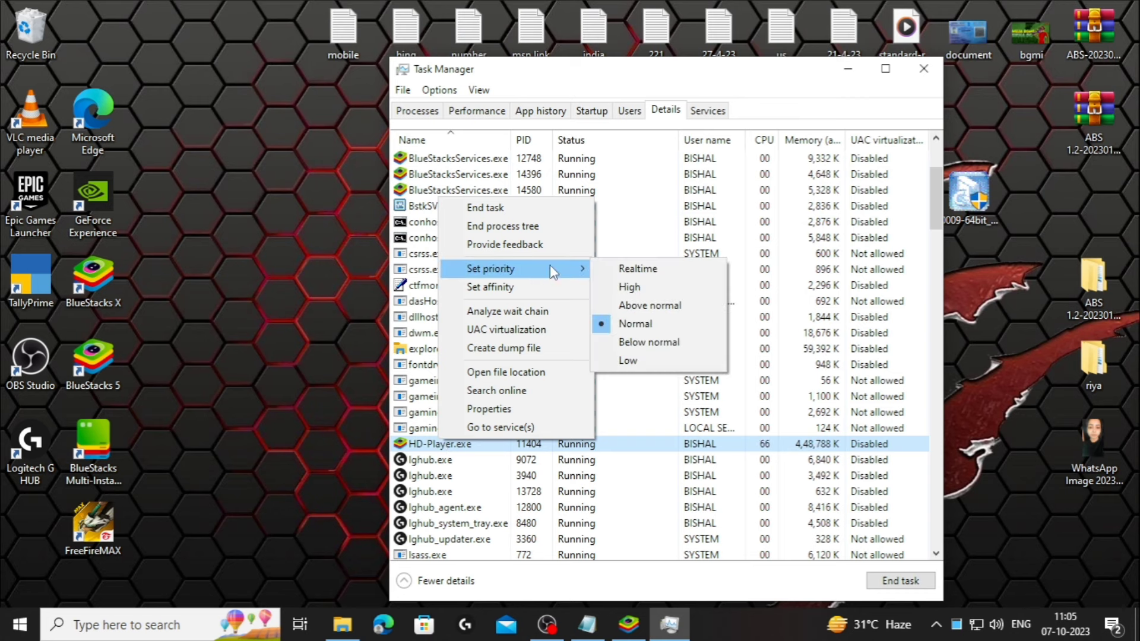
click(621, 303)
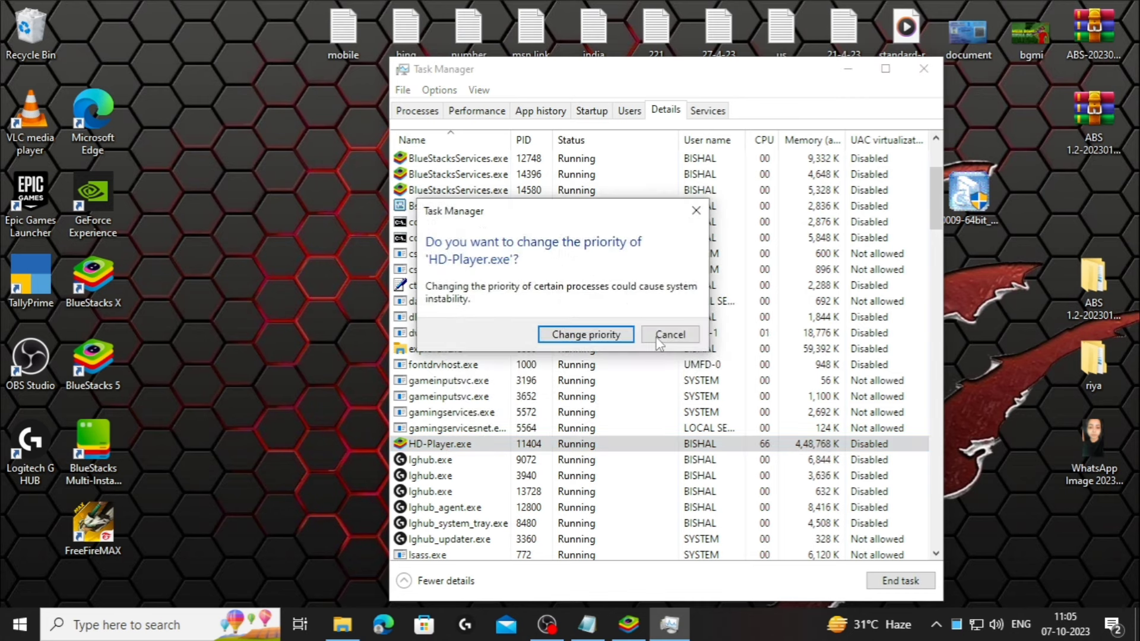
click(578, 335)
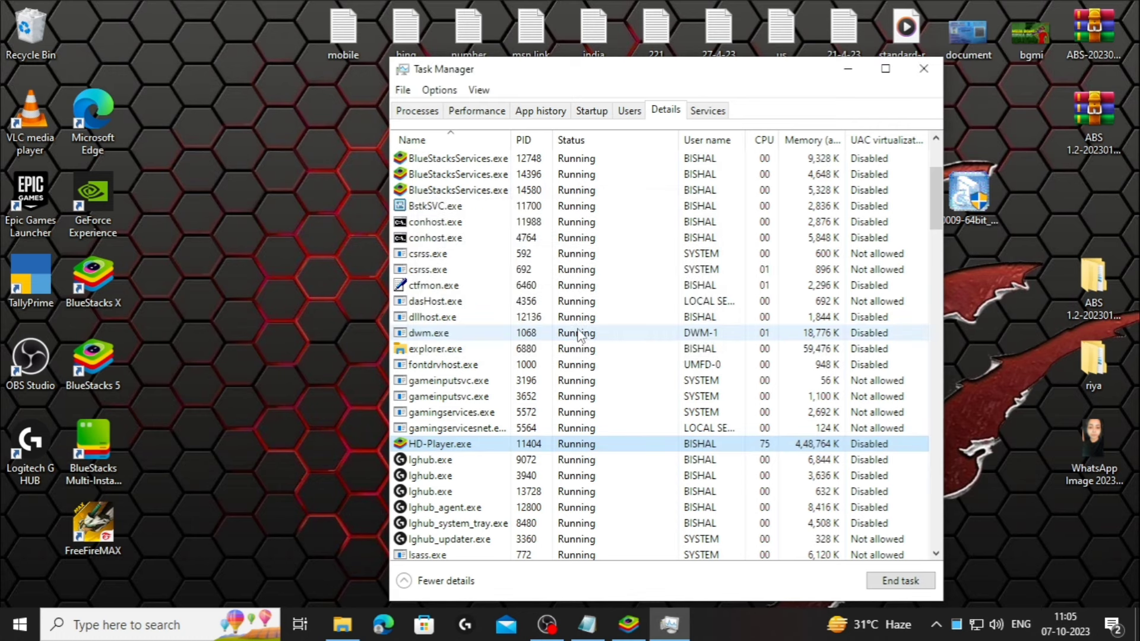
Step: Review the startup programs with their name order reversed, close Task Manager and return to the desktop
click(590, 112)
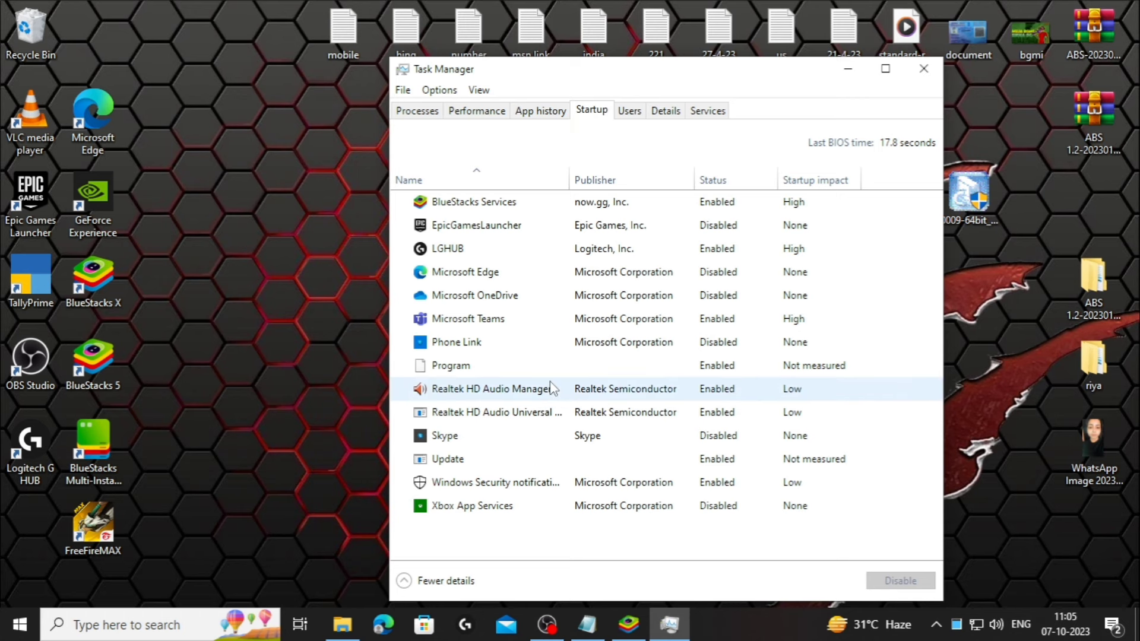
click(475, 175)
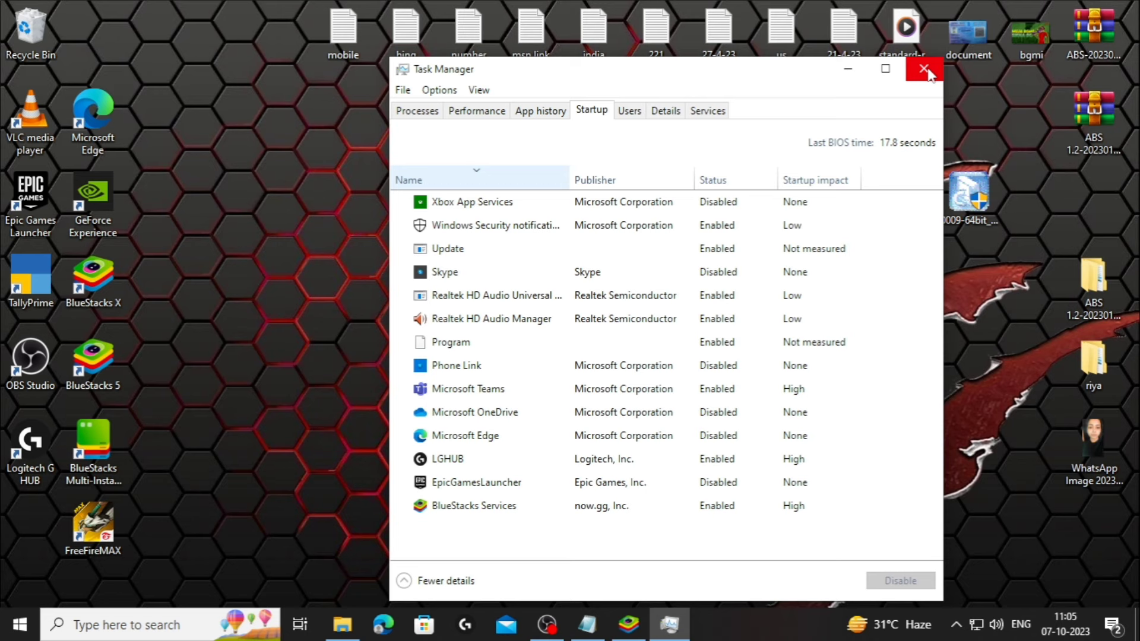
click(925, 69)
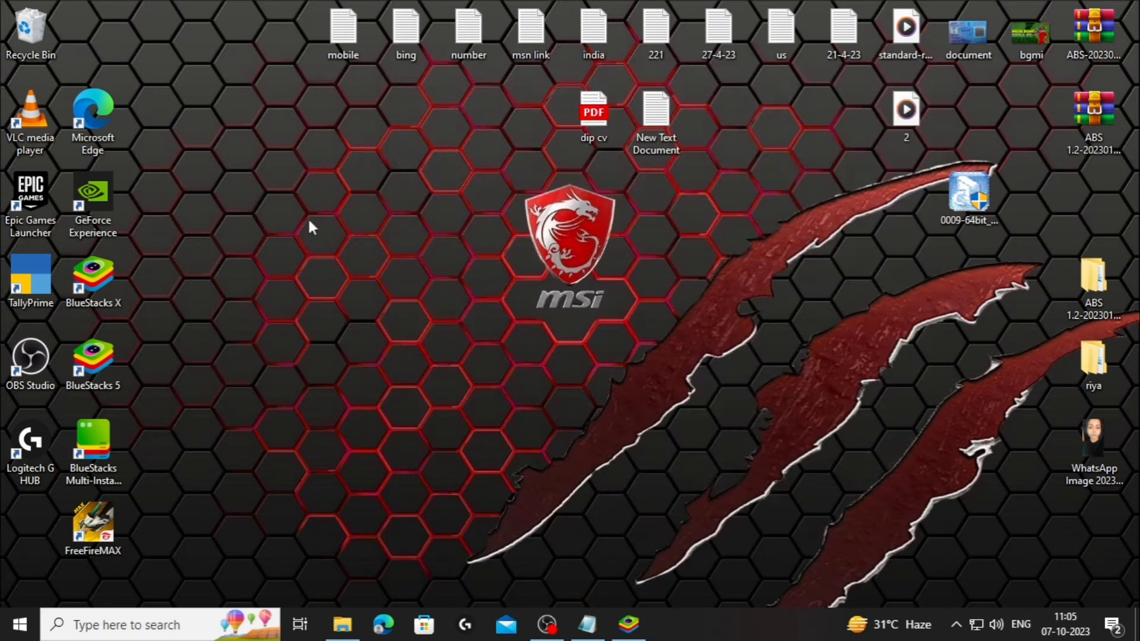
right_click(424, 214)
click(424, 208)
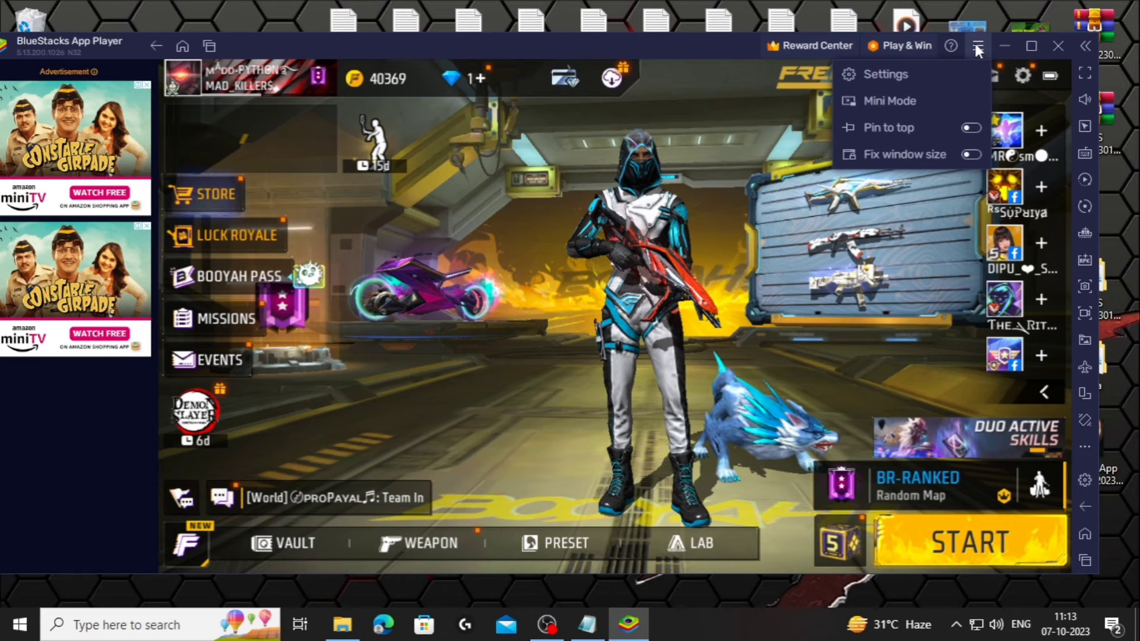
Step: View the performance settings of BlueStacks App Player, close them and reposition the player window slightly
click(869, 72)
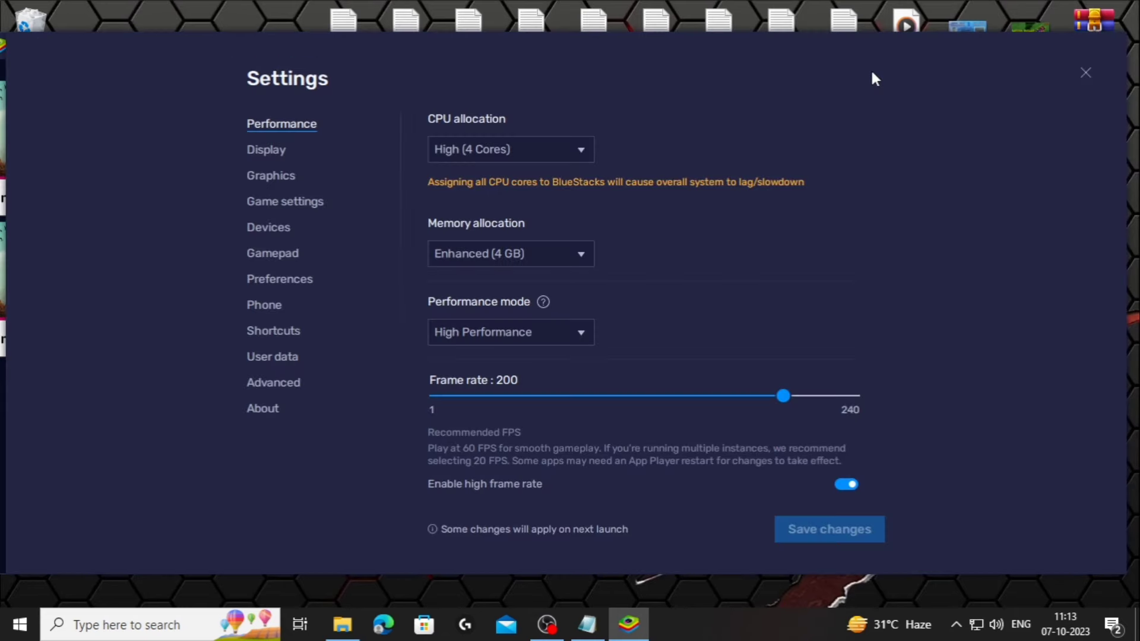
click(1084, 73)
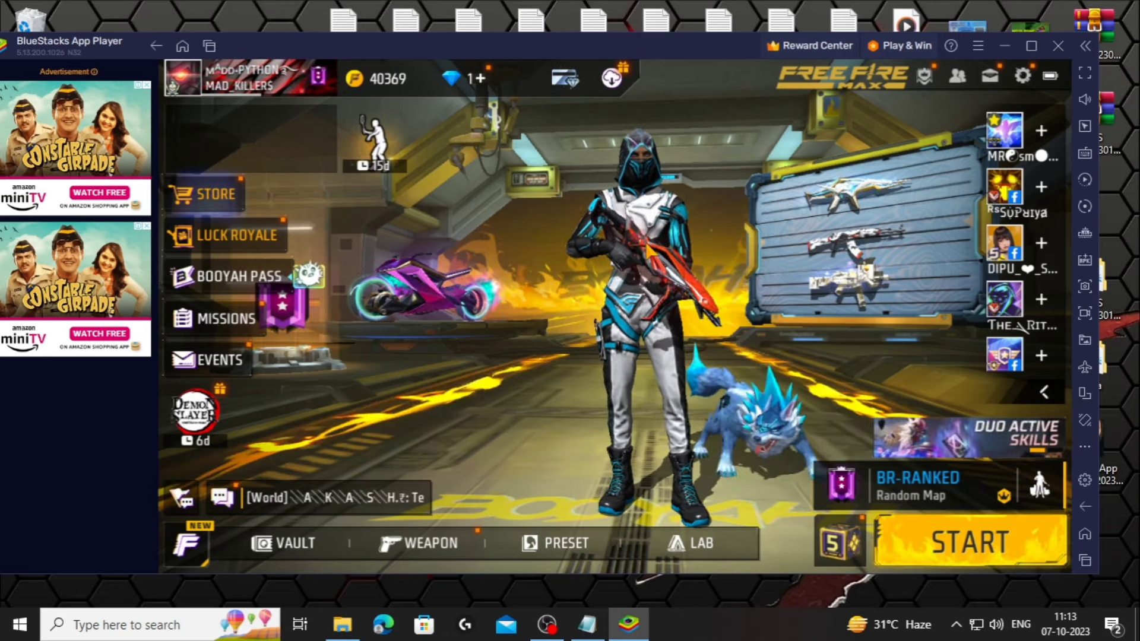
mouse_move(680, 56)
mouse_down()
mouse_move(736, 60)
mouse_move(663, 48)
mouse_up()
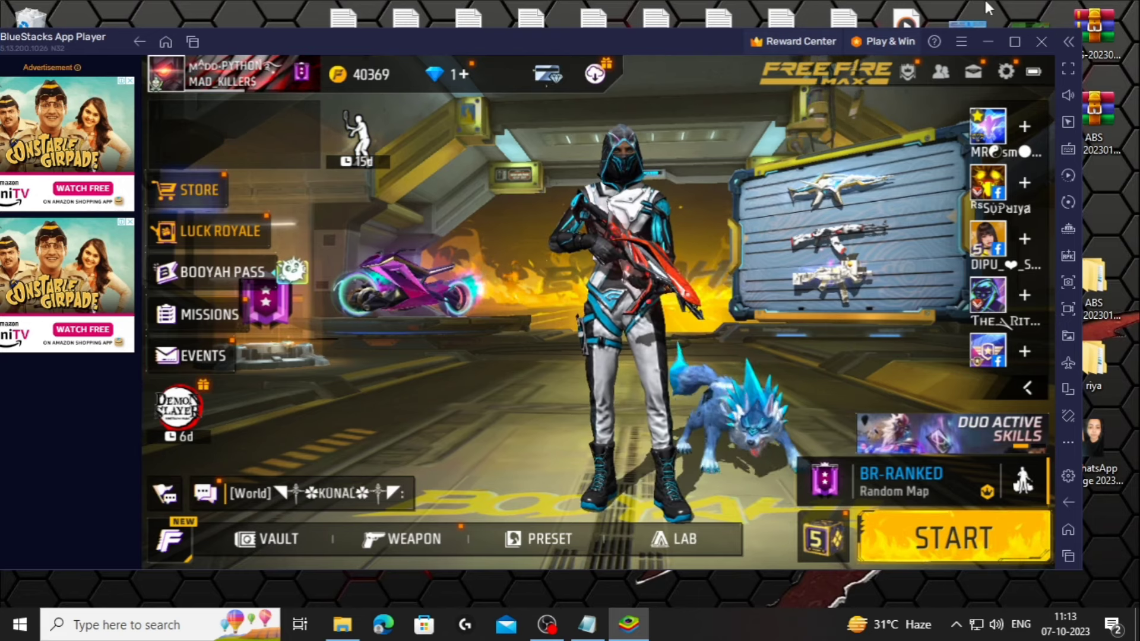
Step: Reopen the BlueStacks performance settings and examine the CPU allocation, memory allocation and frame rate options
click(961, 42)
click(903, 73)
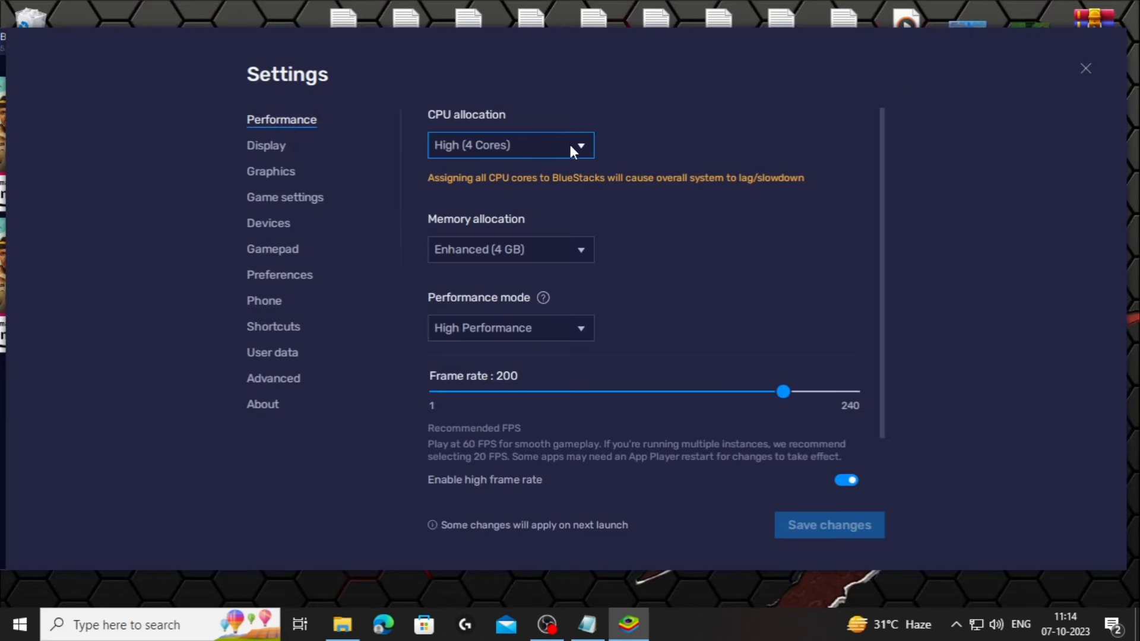
click(581, 149)
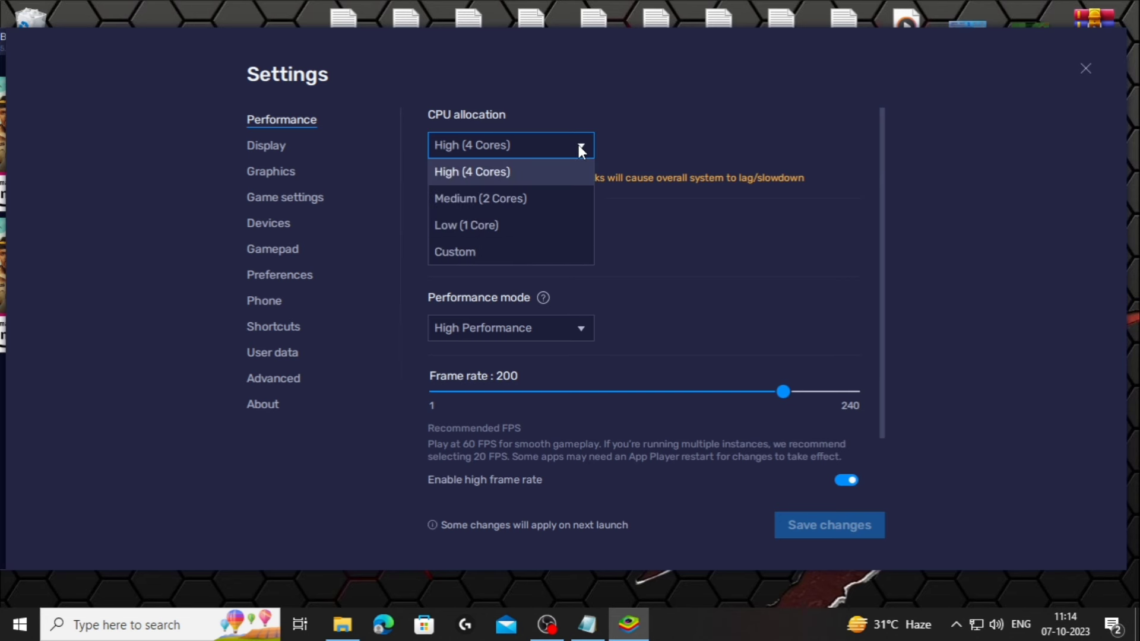
click(717, 156)
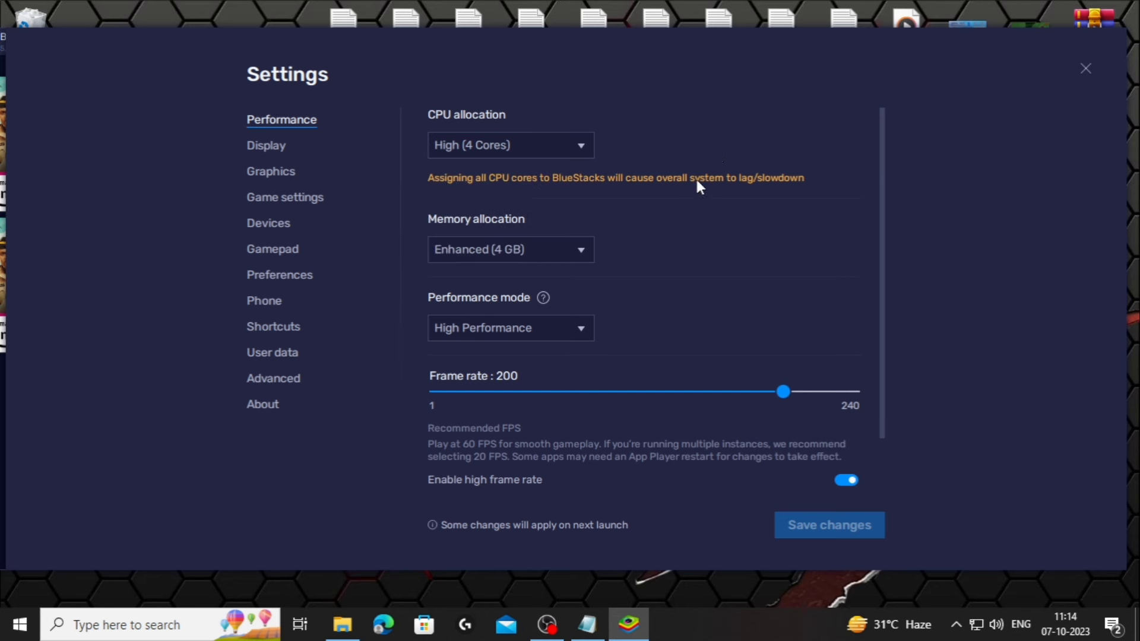
click(582, 255)
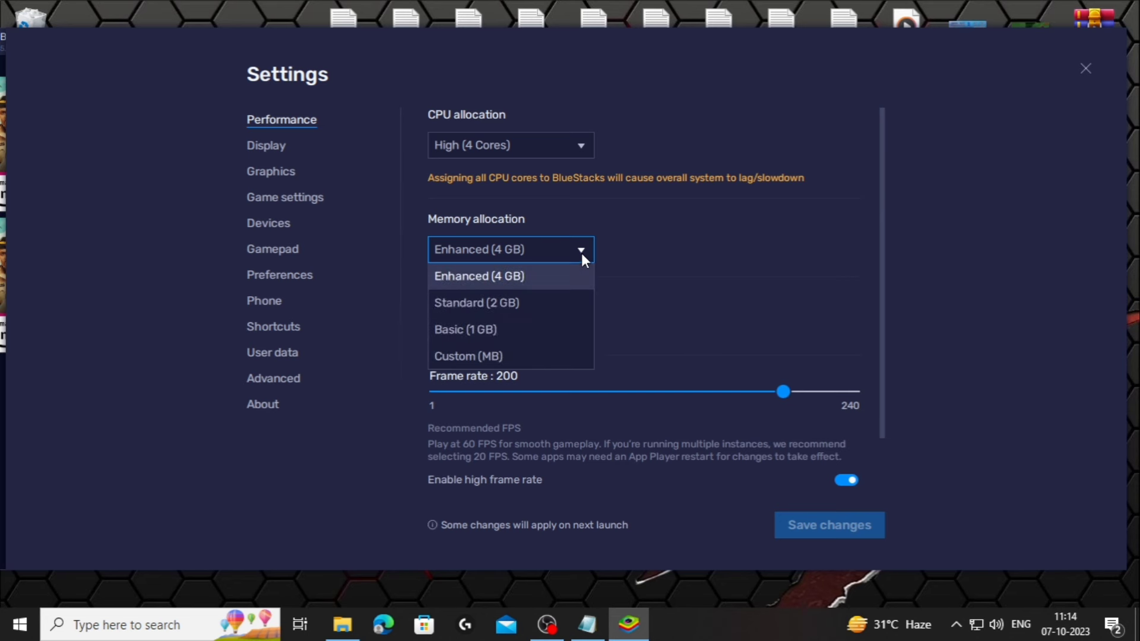
click(694, 227)
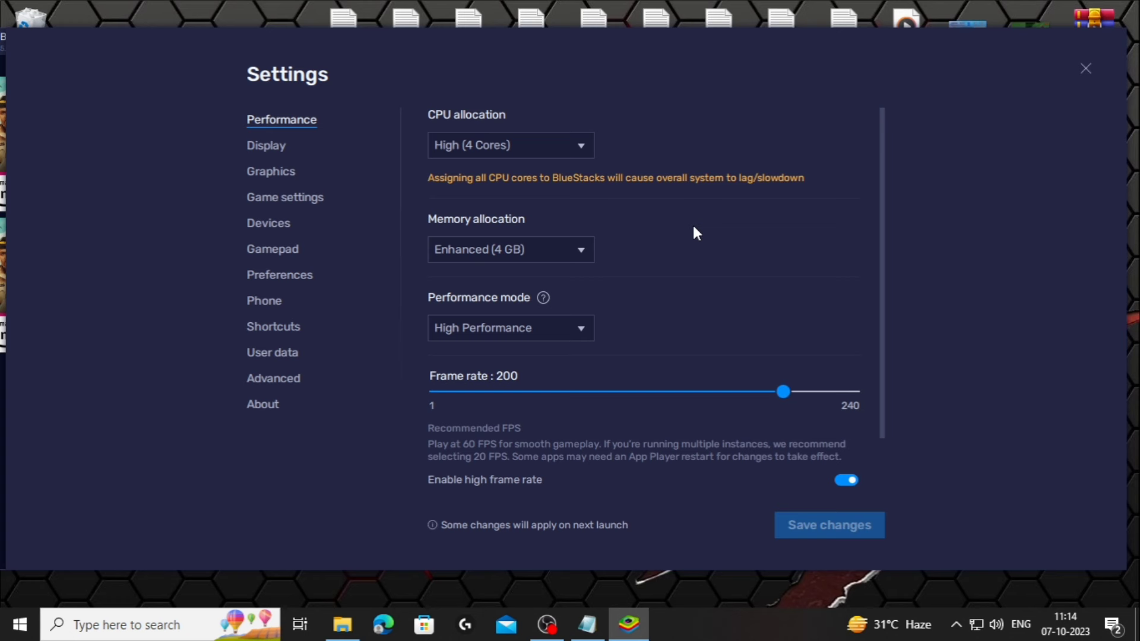
scroll(725, 297, down, 2)
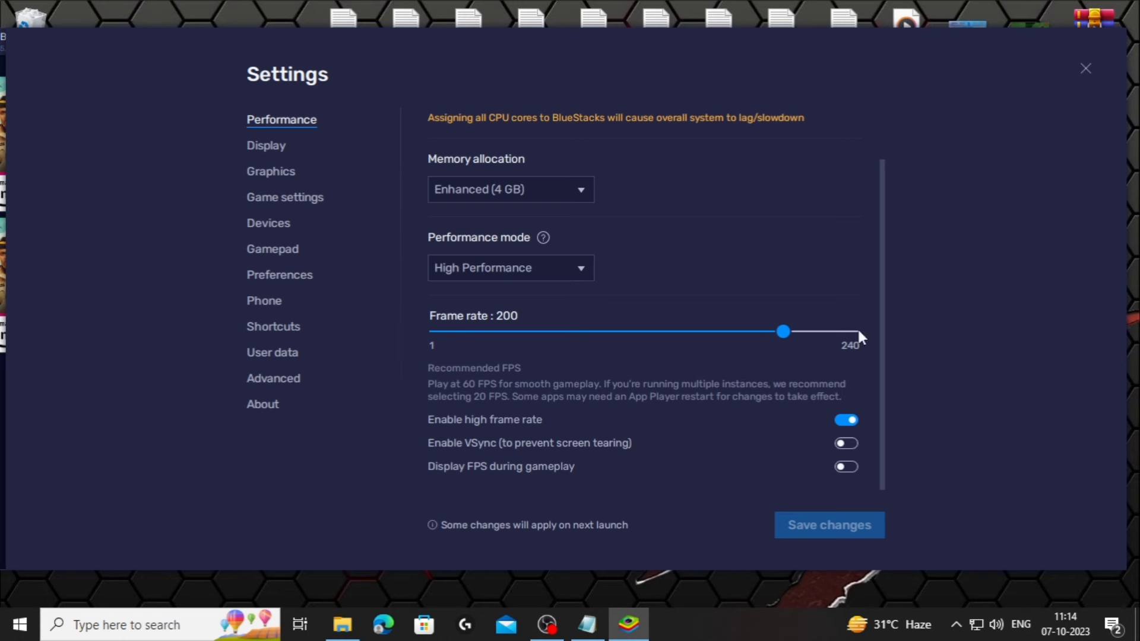
Step: Examine the BlueStacks display settings, covering resolution, pixel density, mouse cursor style and interface scaling
click(264, 148)
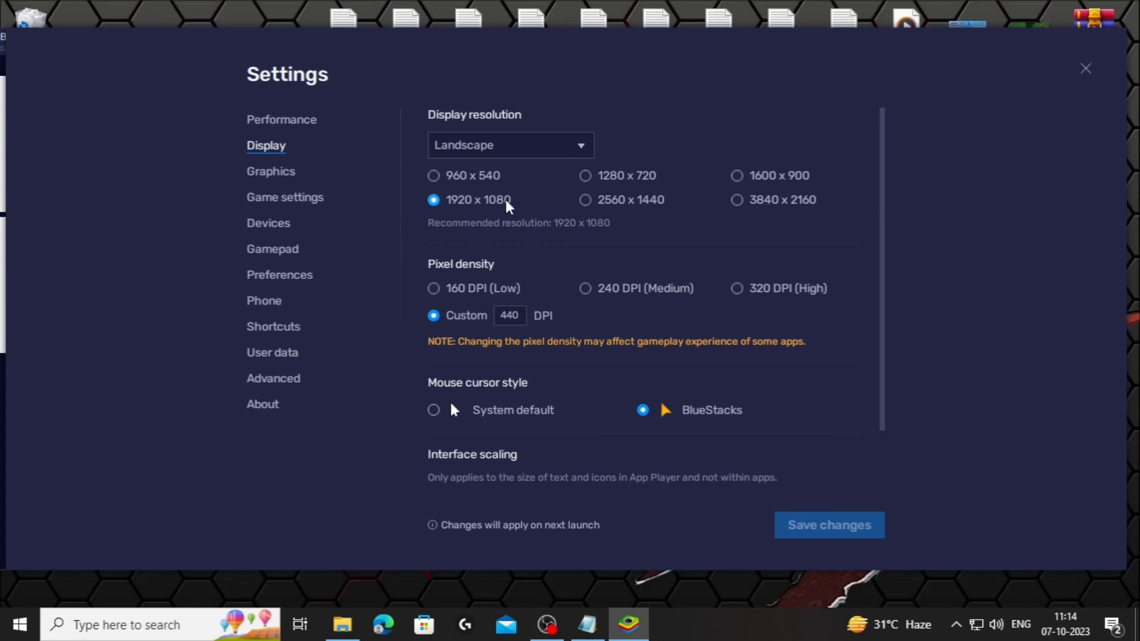
scroll(656, 313, down, 1)
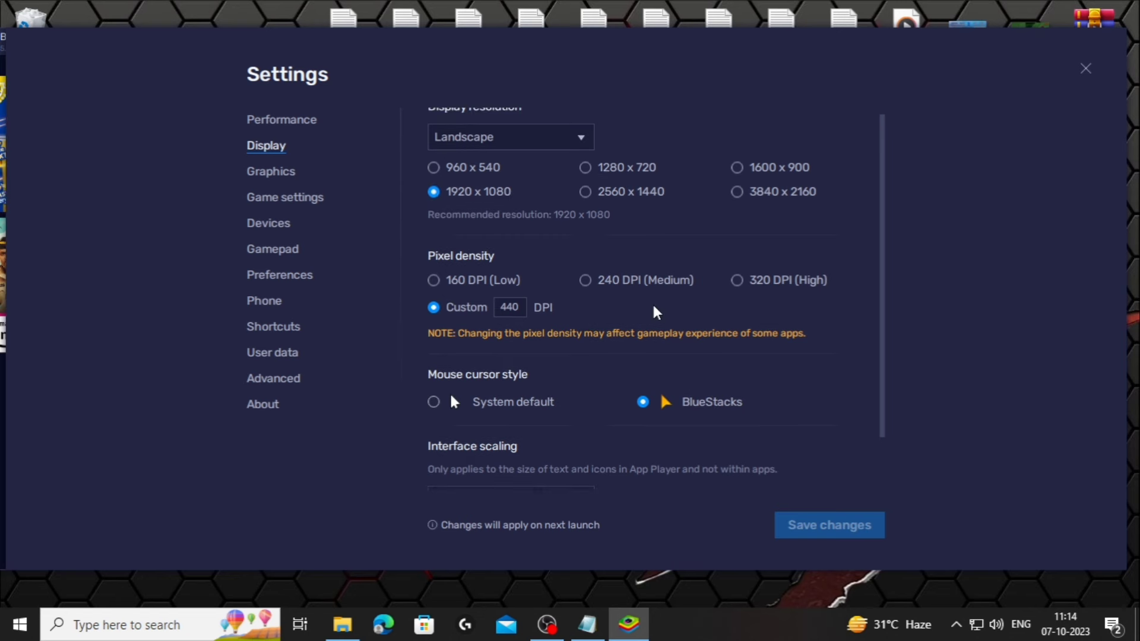
scroll(665, 332, down, 3)
scroll(679, 374, up, 4)
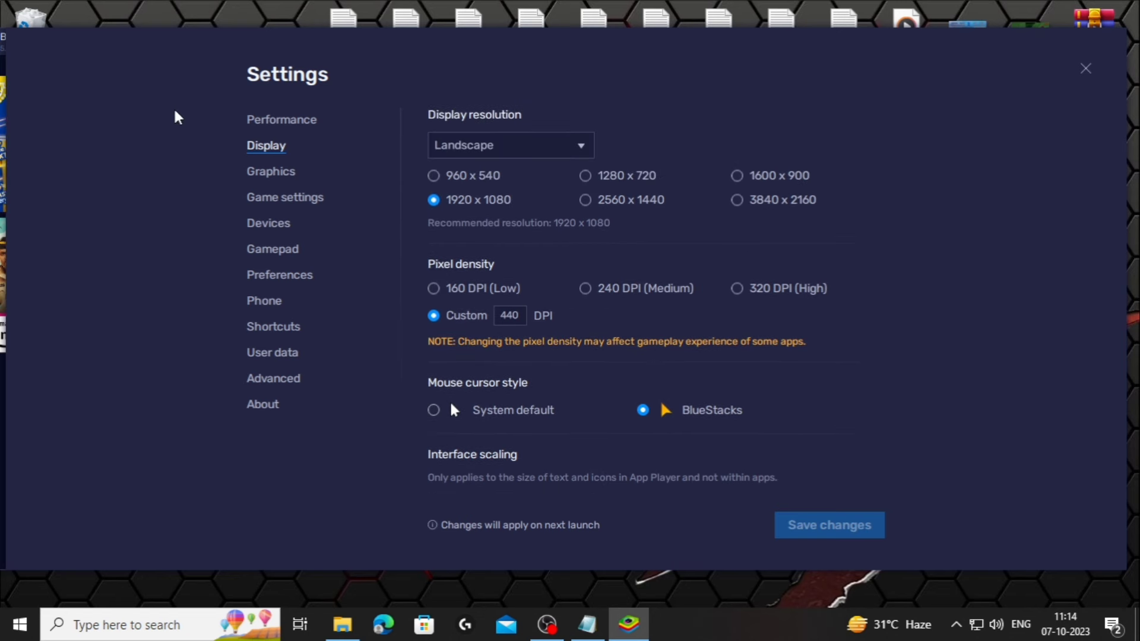
Step: Browse the predefined device profiles in the phone settings and close the BlueStacks settings without changing anything
click(268, 303)
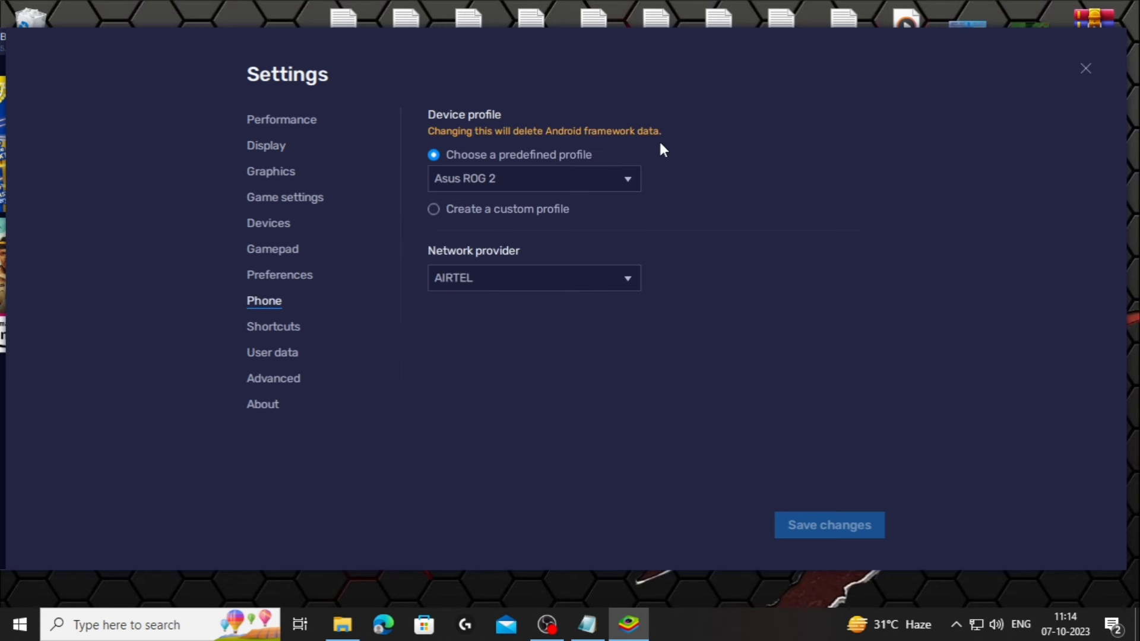
click(626, 179)
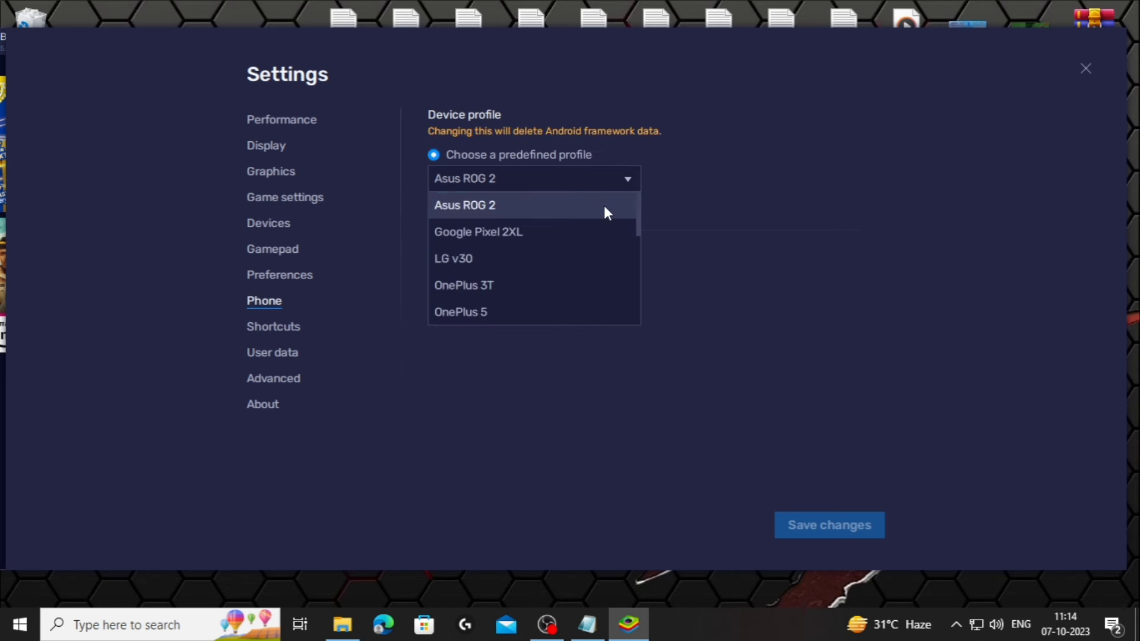
scroll(604, 205, down, 1)
scroll(601, 208, up, 1)
scroll(601, 208, down, 1)
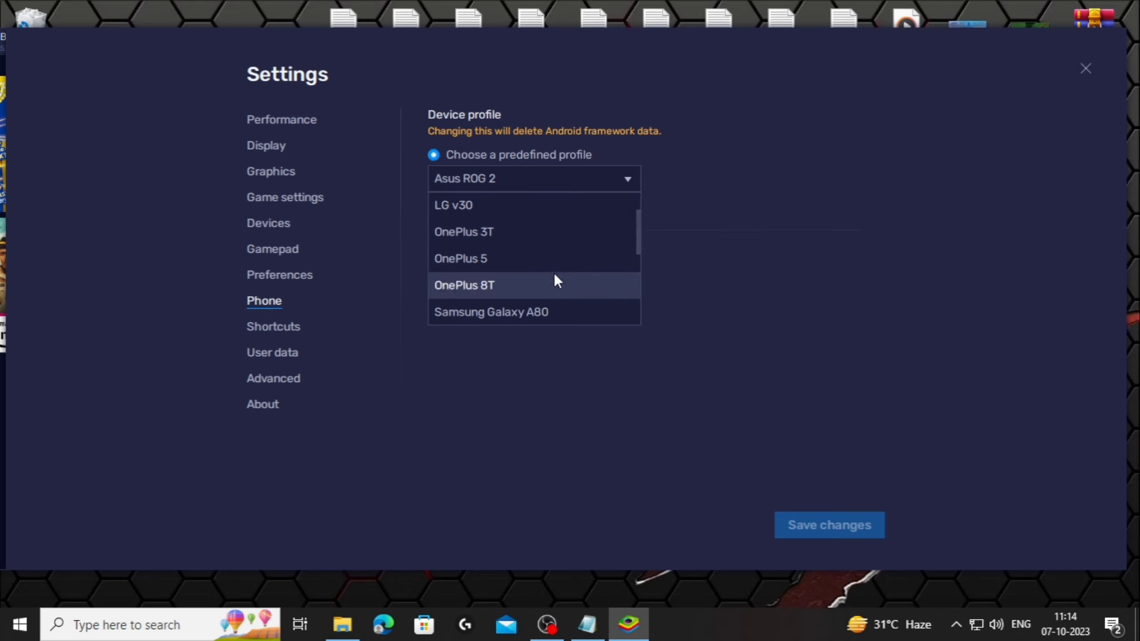
scroll(557, 274, down, 2)
scroll(561, 302, down, 1)
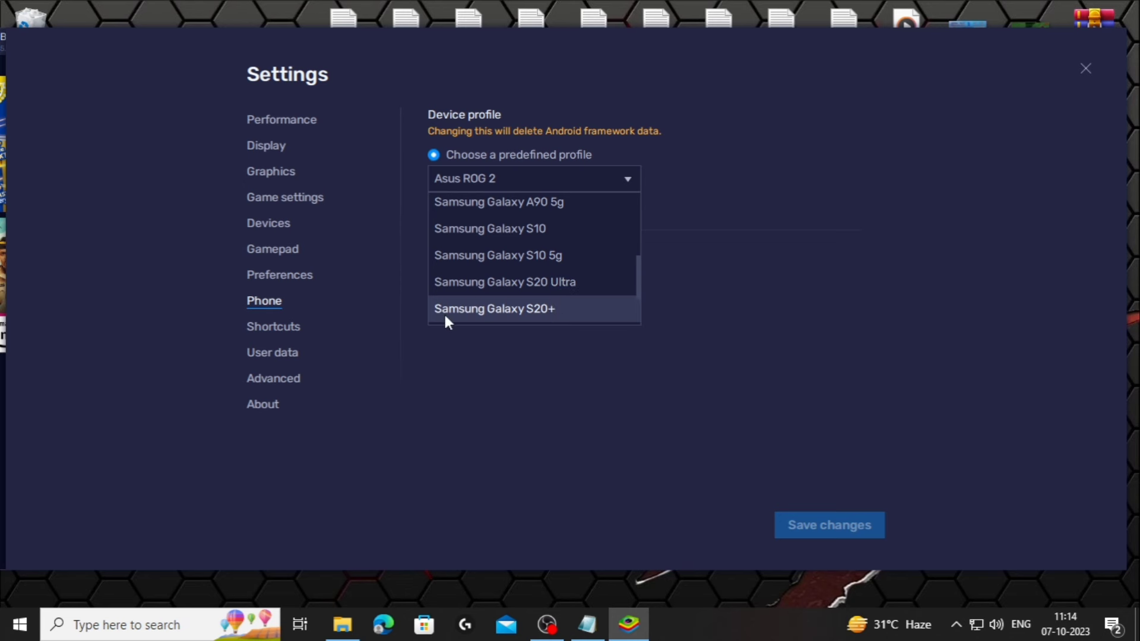
click(759, 287)
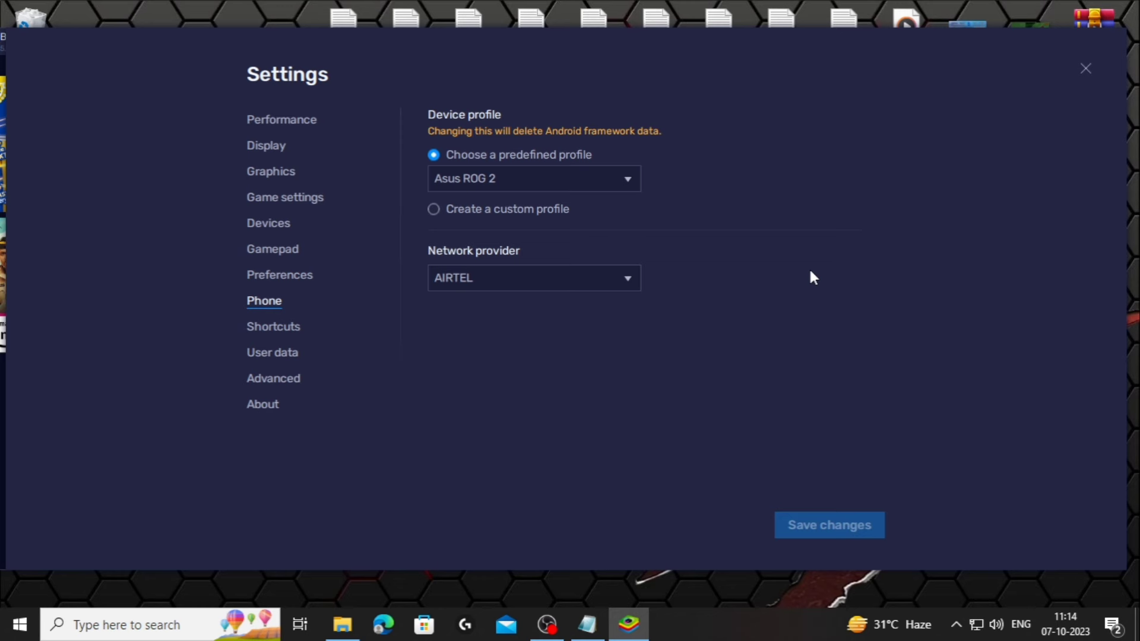
click(1086, 68)
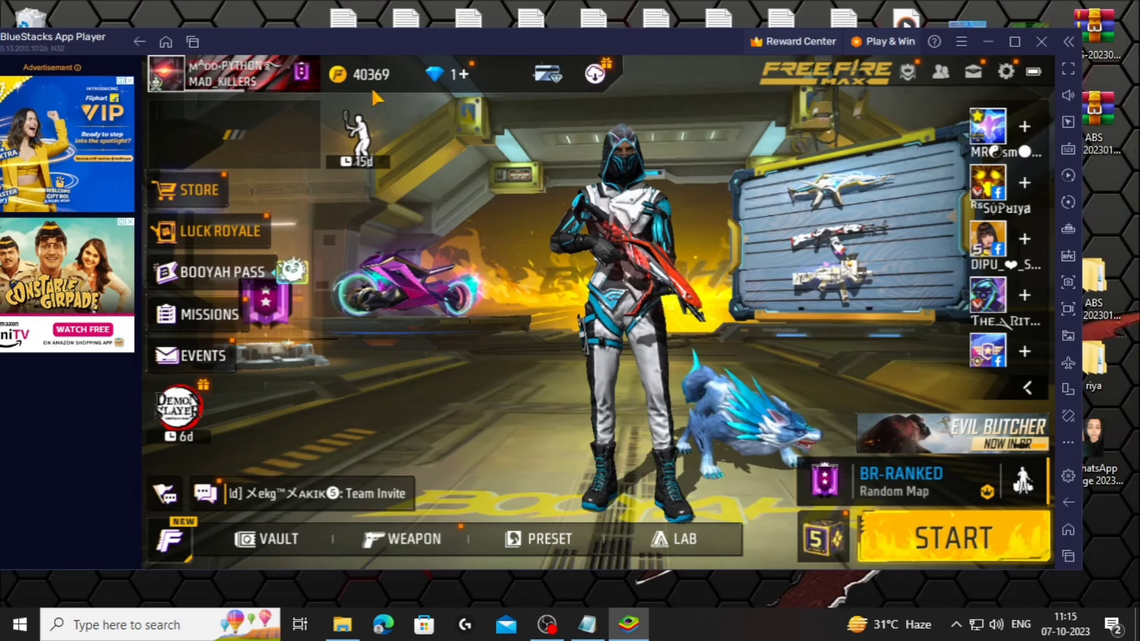
Step: Return to the BlueStacks home screen, open the Android settings and locate the Apps entry under Device
click(168, 40)
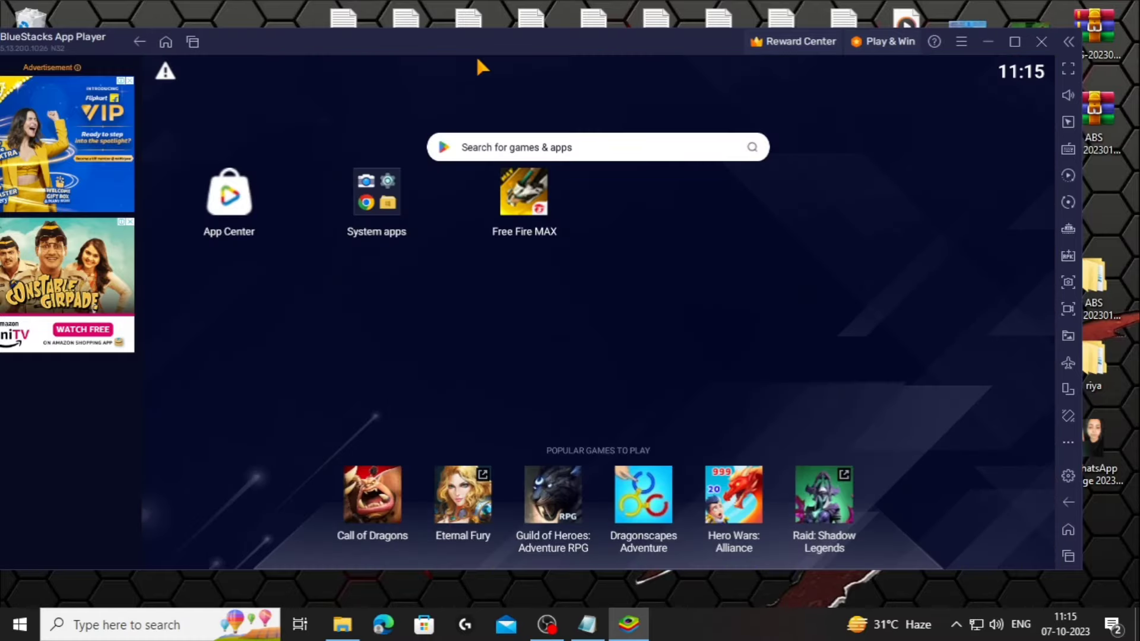
drag(481, 58, 508, 321)
click(907, 92)
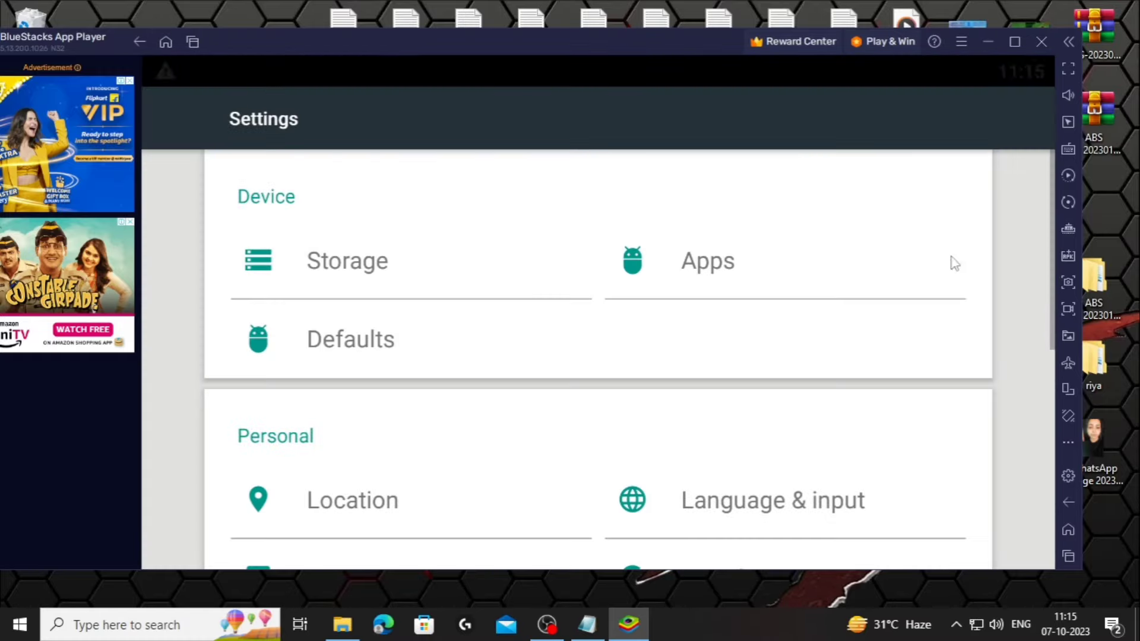
scroll(519, 287, down, 5)
scroll(548, 310, up, 4)
scroll(548, 309, down, 5)
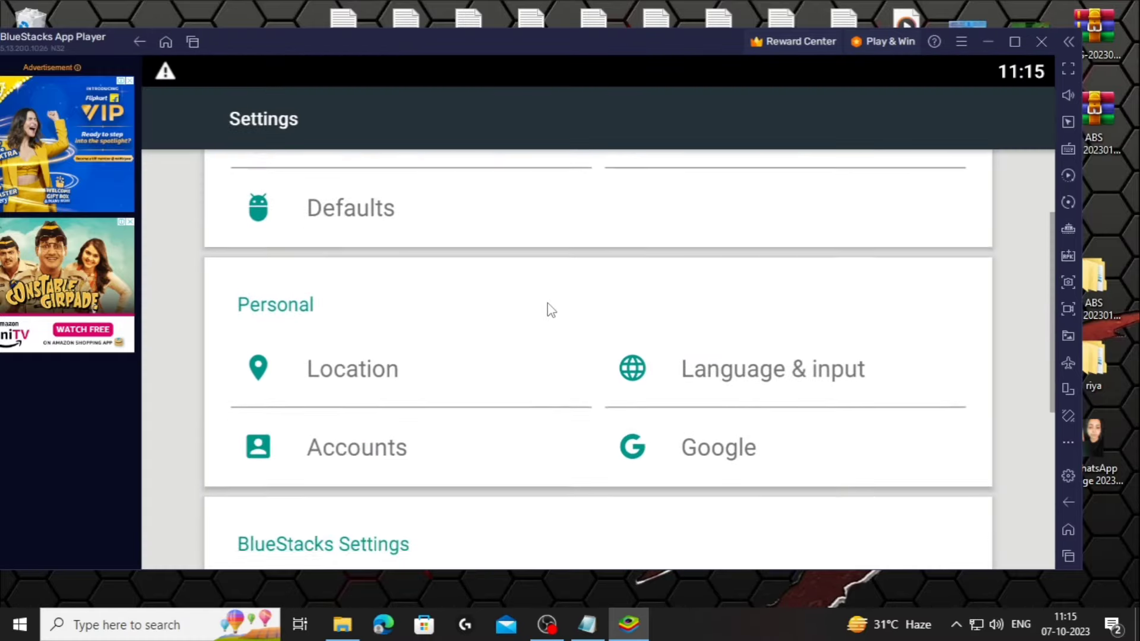
scroll(548, 304, up, 4)
scroll(587, 304, up, 1)
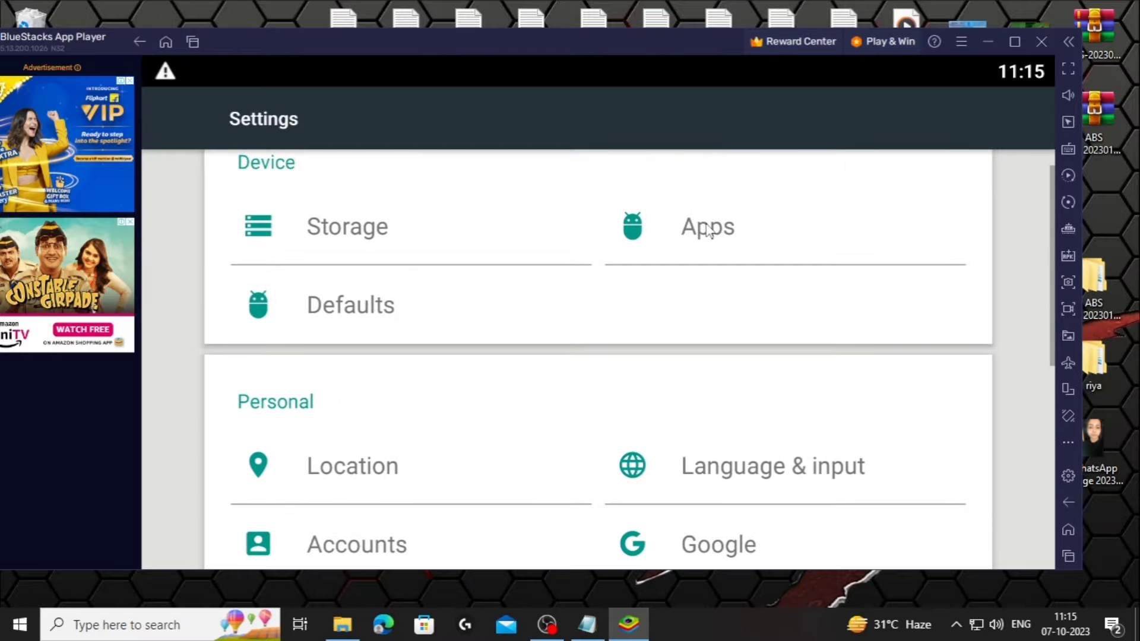
Step: Find Chrome in the list of all Android apps, force stop it and return to the list
click(706, 229)
scroll(641, 323, down, 4)
scroll(620, 337, down, 3)
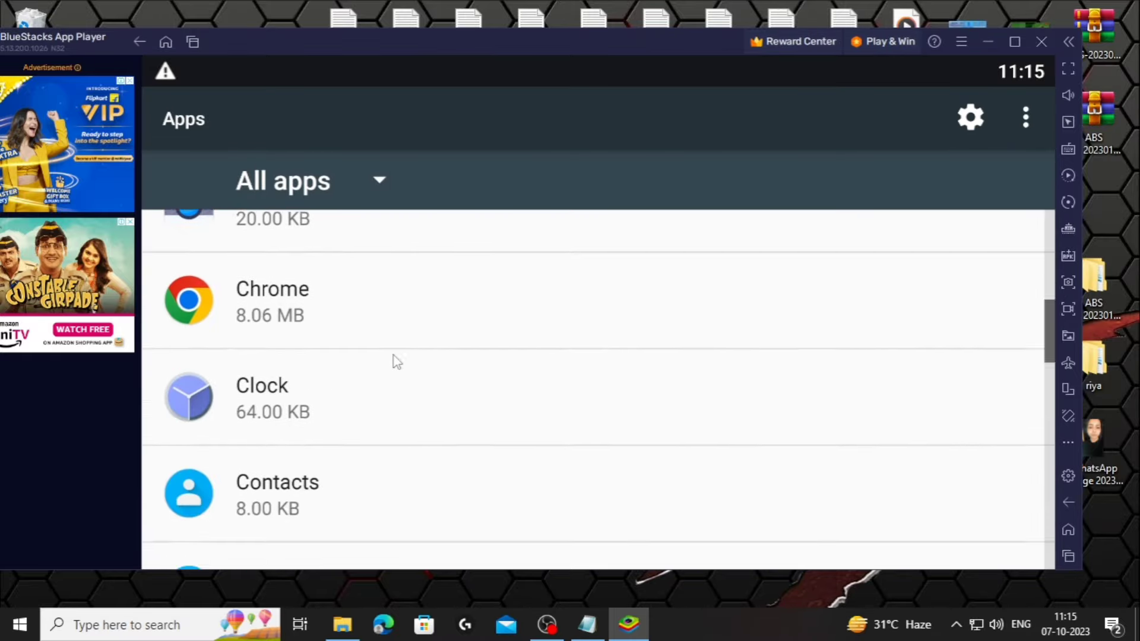
scroll(395, 358, up, 2)
click(307, 454)
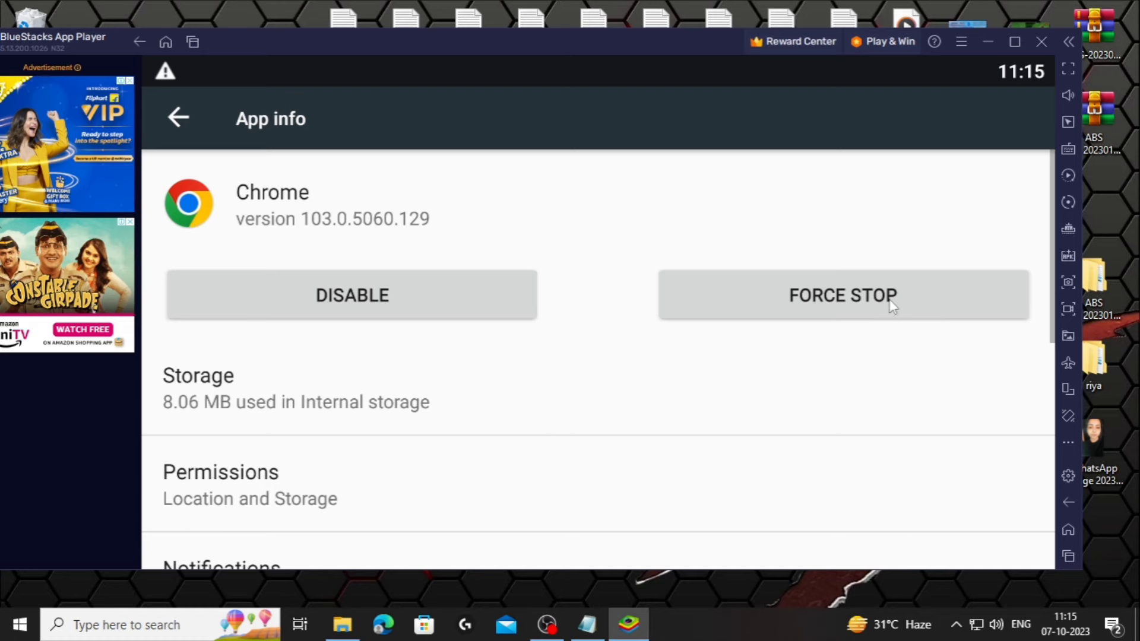
click(891, 303)
click(808, 404)
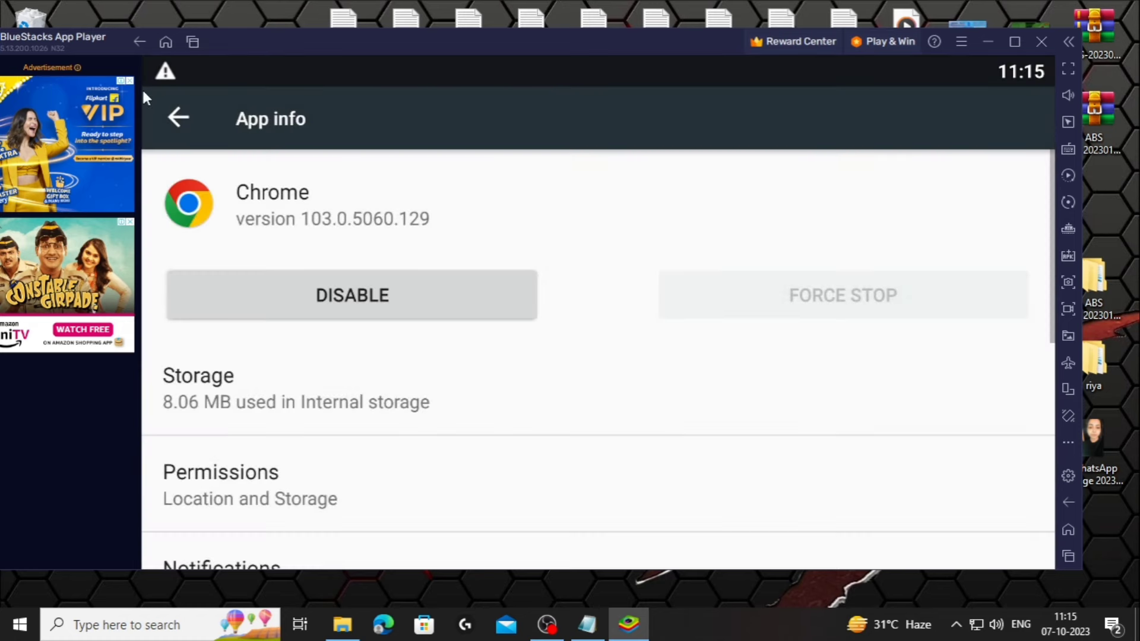
click(178, 117)
Step: Close the Android Settings app from the recent apps, return to Free Fire MAX and rotate the lobby character
click(192, 42)
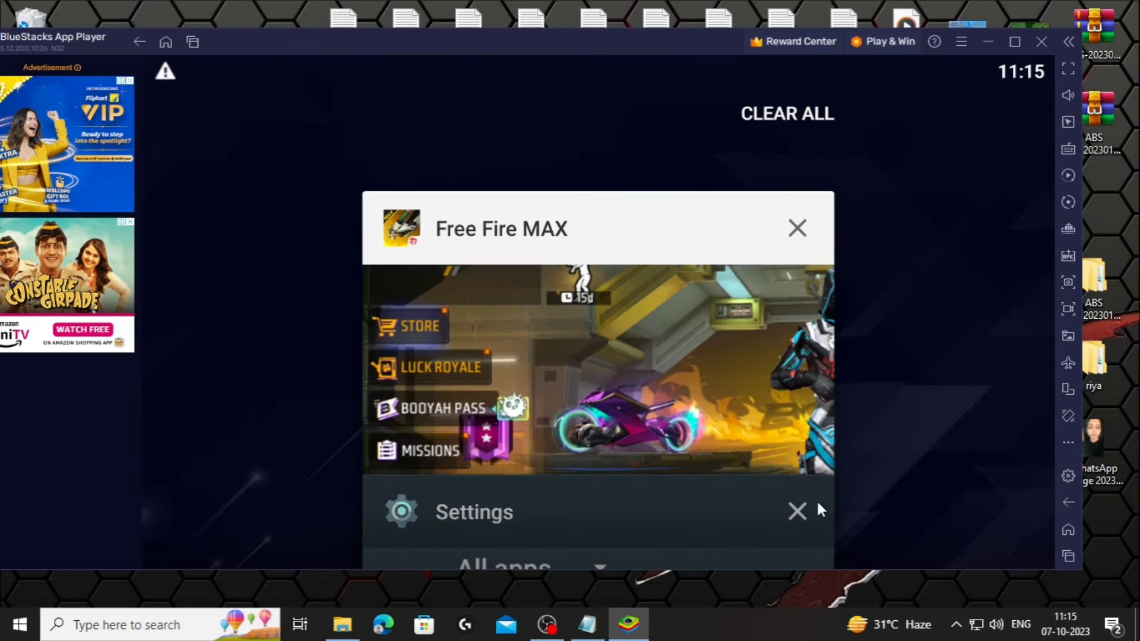
click(797, 511)
click(639, 232)
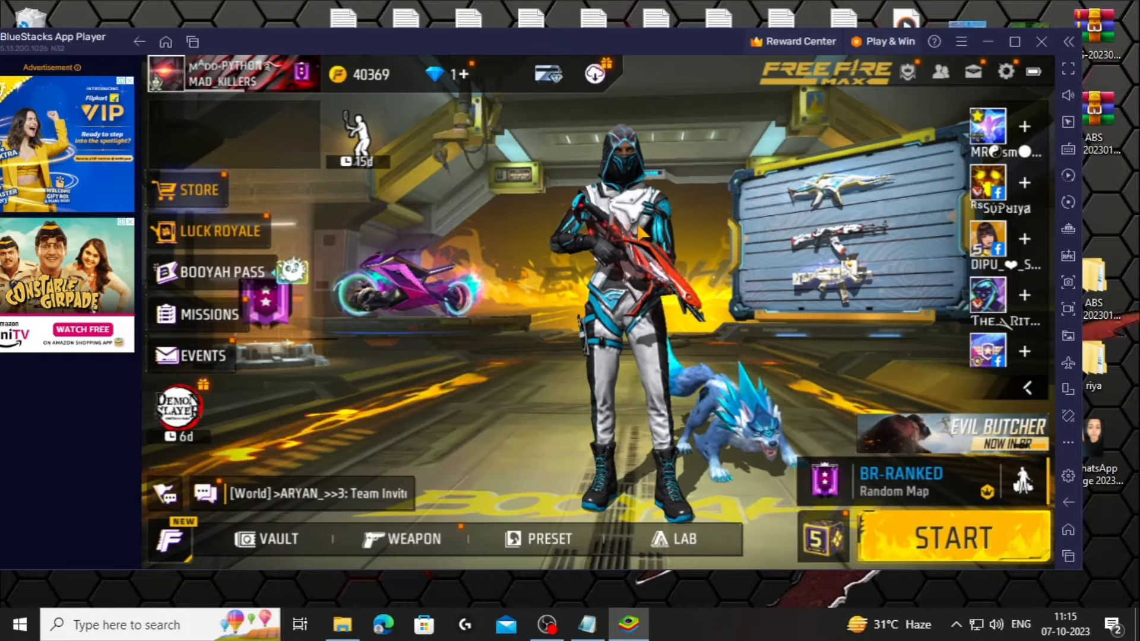
drag(641, 233, 449, 274)
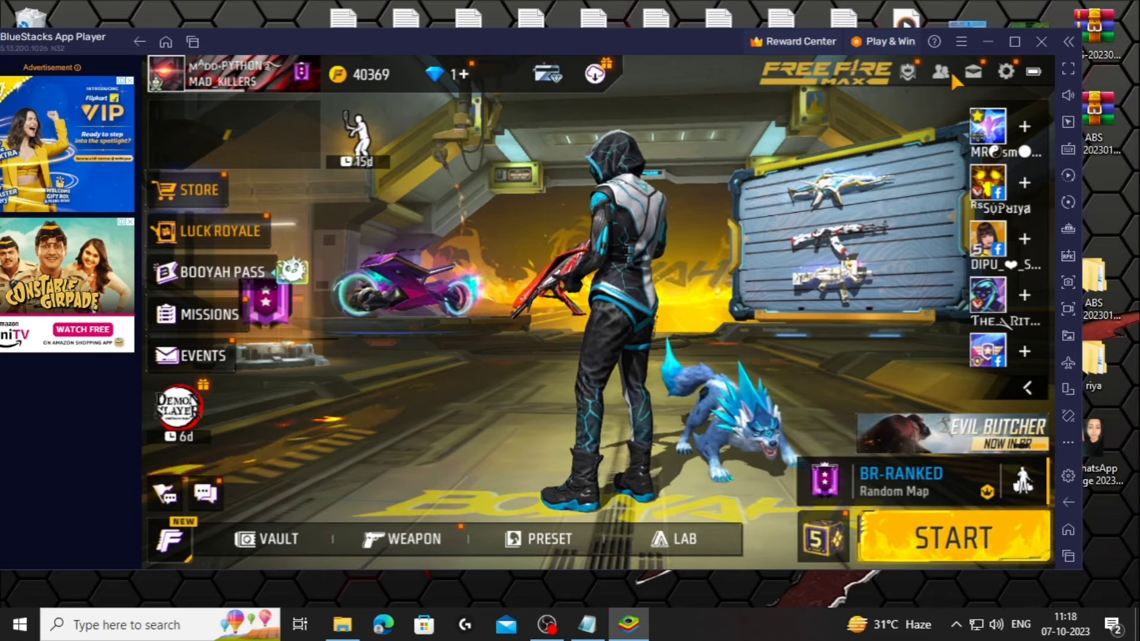
Step: Minimize BlueStacks and open the Windows Device Manager maximized, with the display adapters category expanded
click(987, 41)
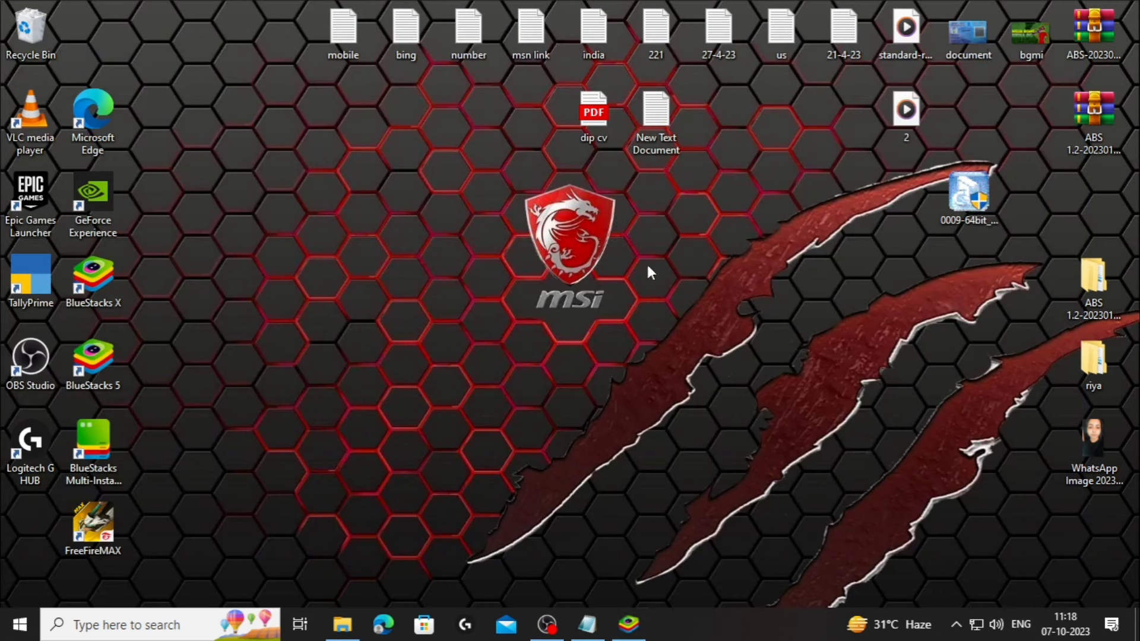
click(133, 634)
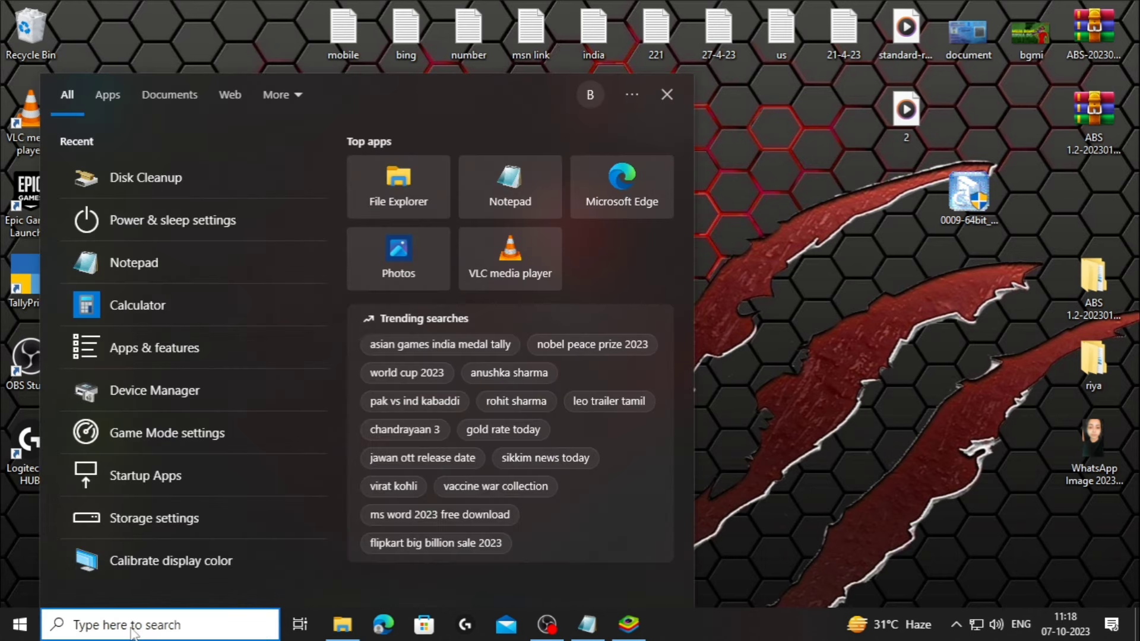
click(195, 395)
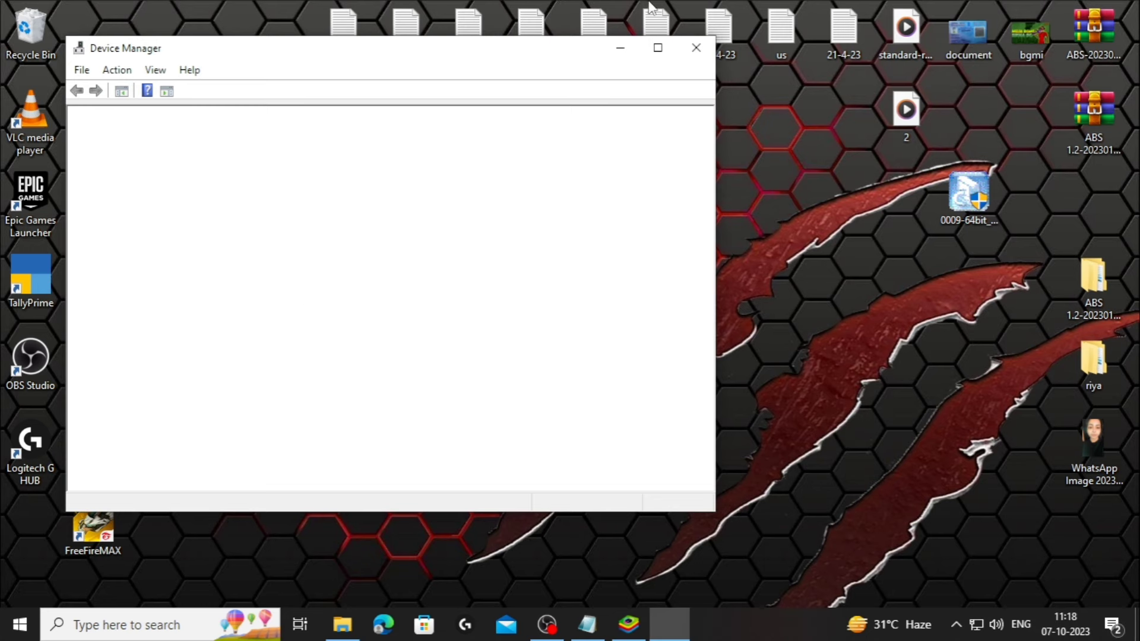
click(658, 48)
click(25, 132)
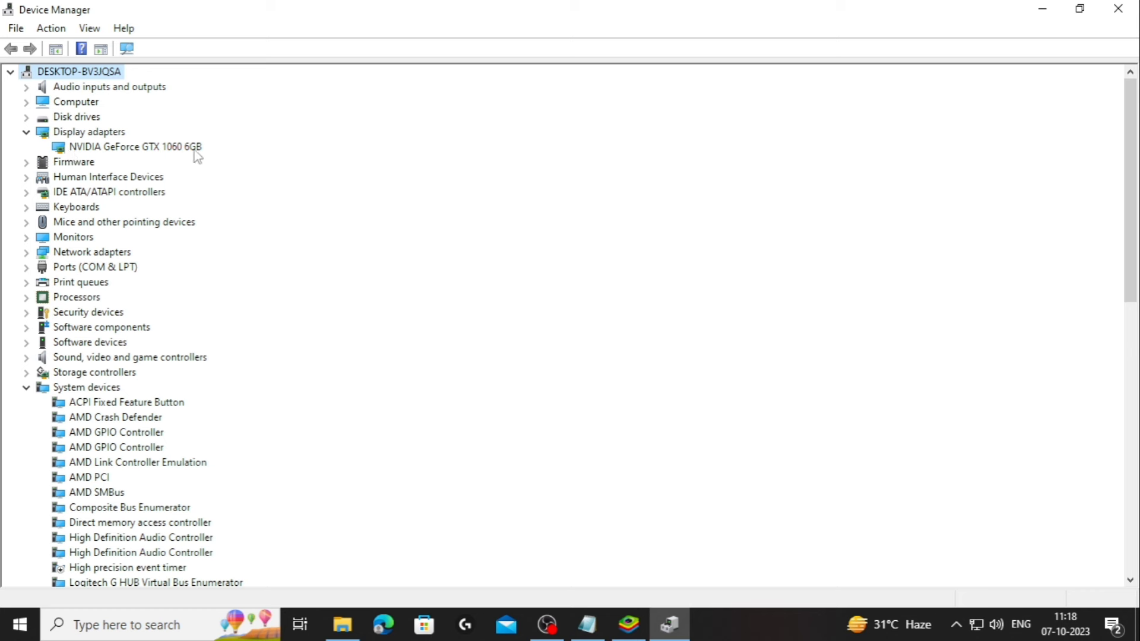
Step: Examine the driver details in the NVIDIA GeForce GTX 1060 6GB properties and locate its driver update option without running it
right_click(95, 150)
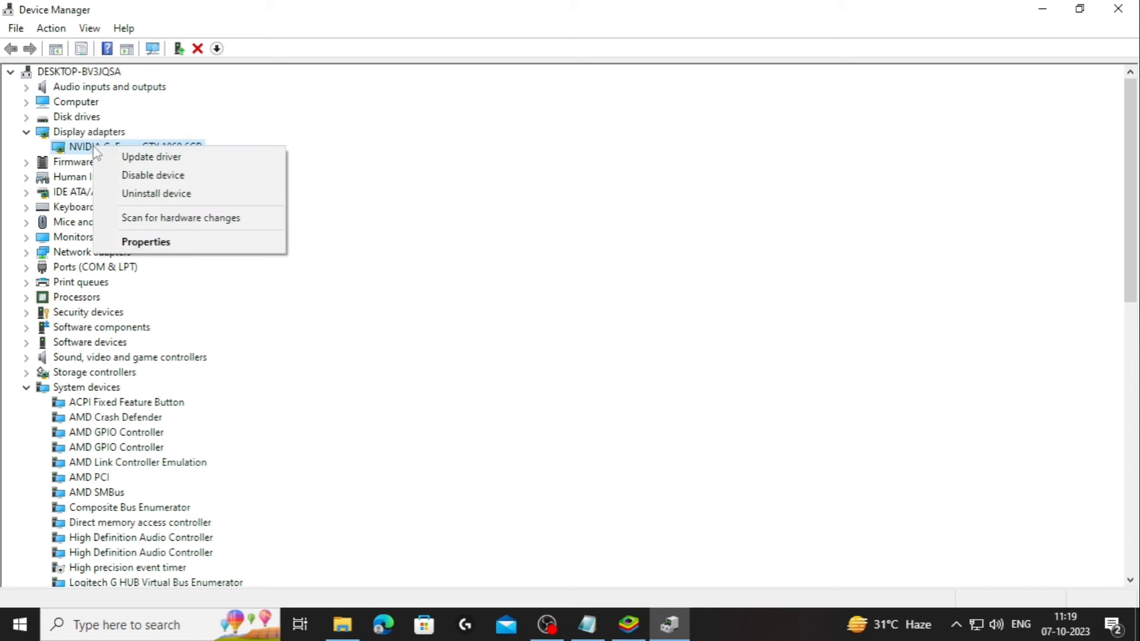
click(159, 242)
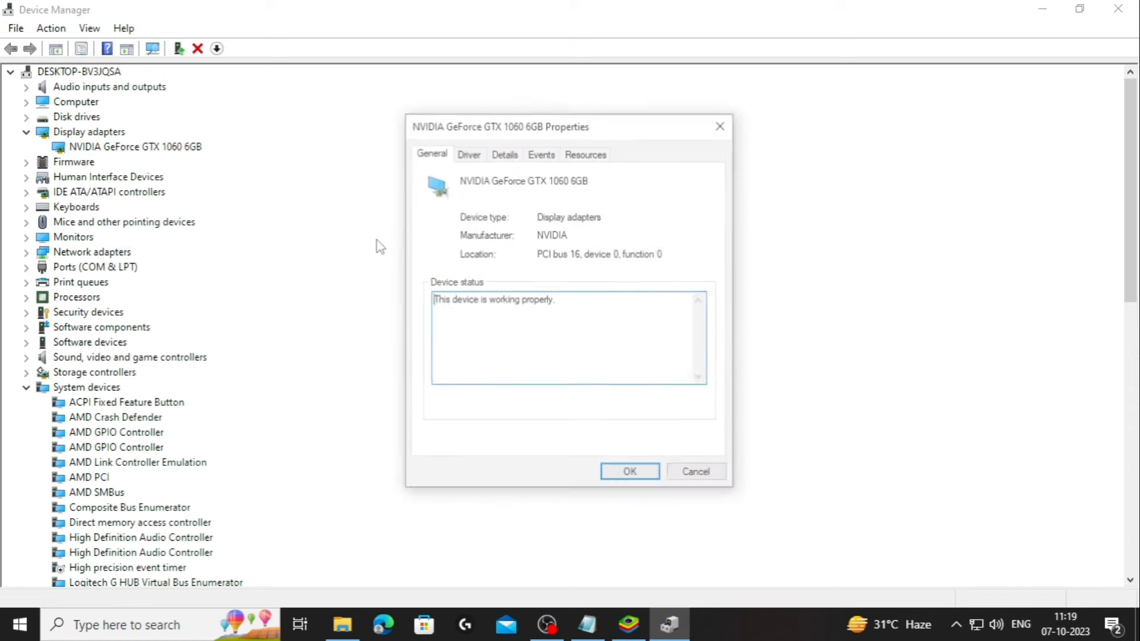
click(475, 157)
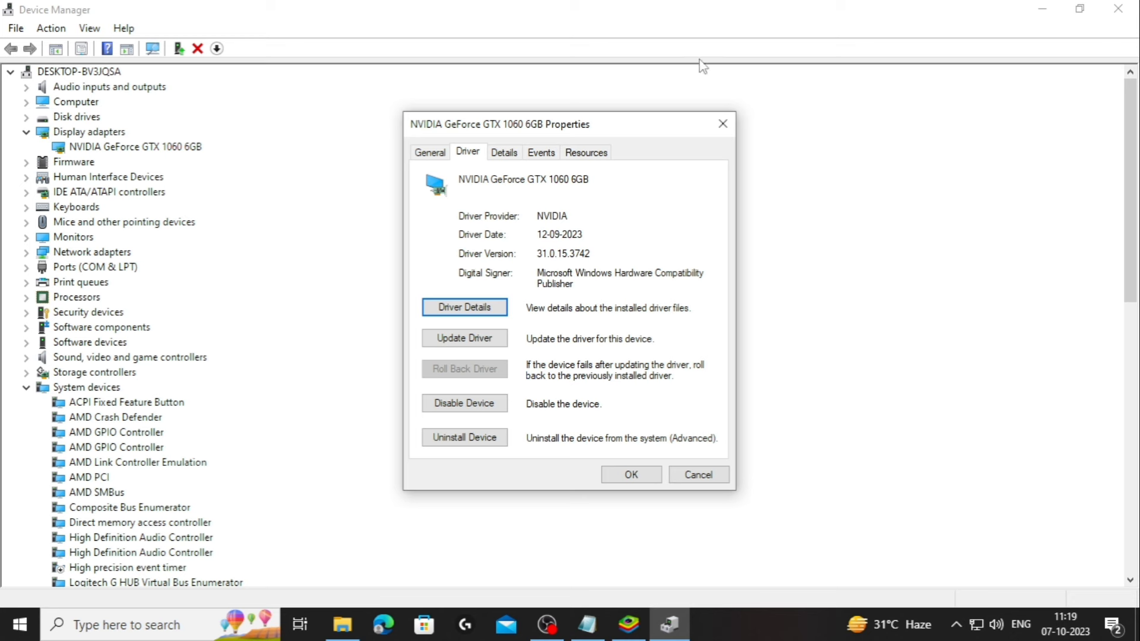
click(723, 125)
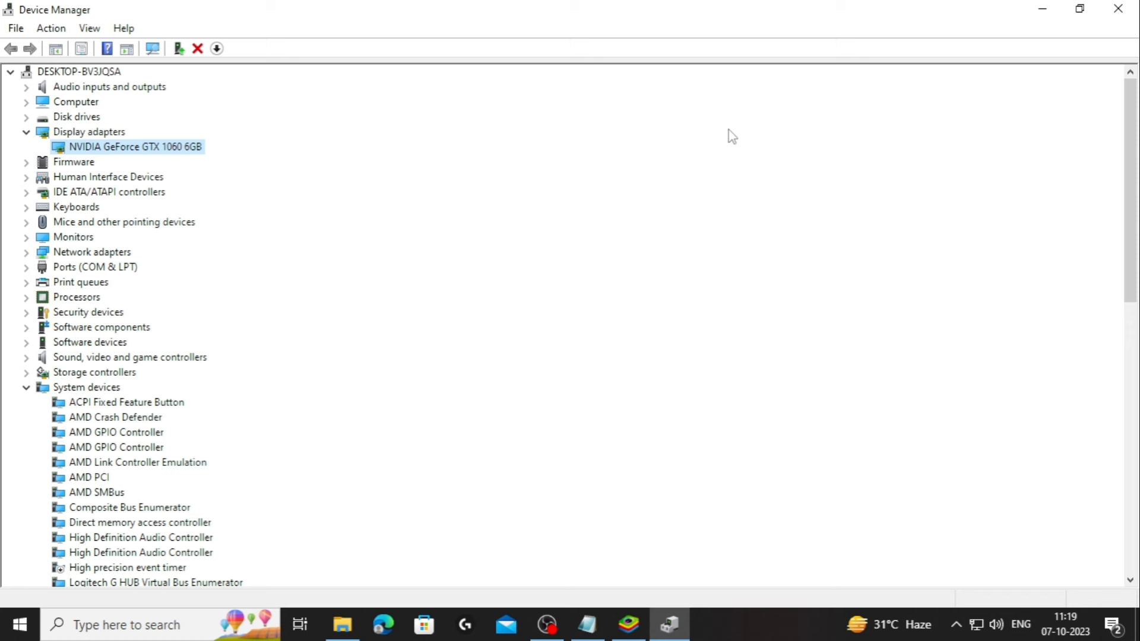
right_click(186, 149)
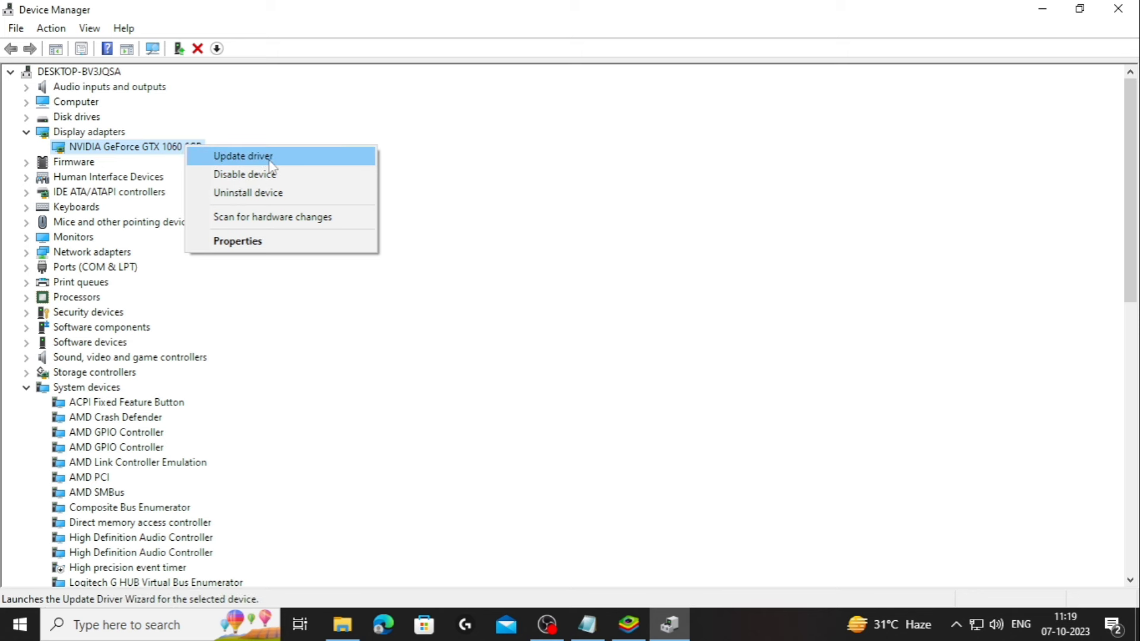
click(569, 219)
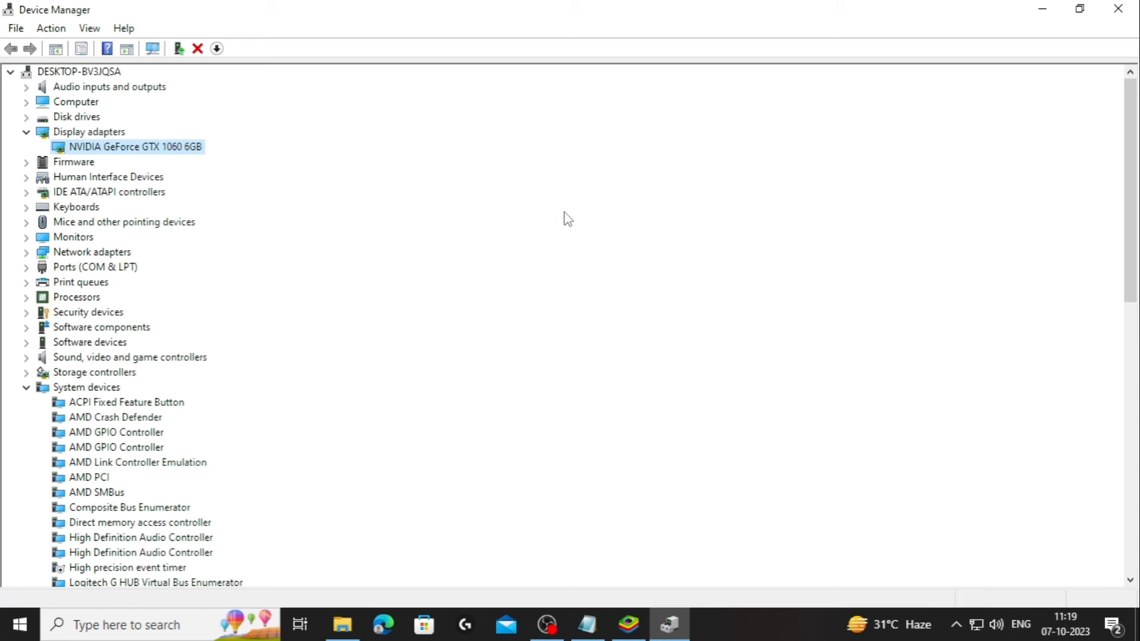